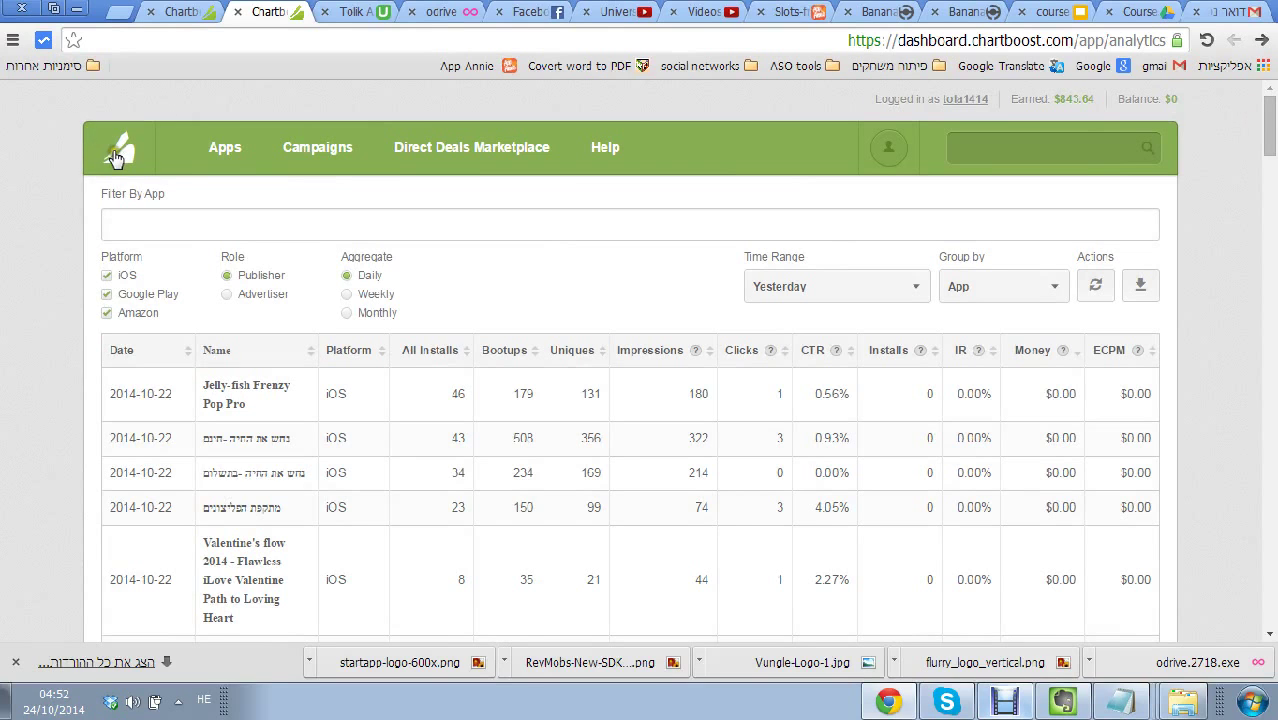
- Examine the monthly Money Earned chart in the Publisher Overview, comparing June, September and October 2014
{"action": "left_click", "coordinate": [115, 155]}
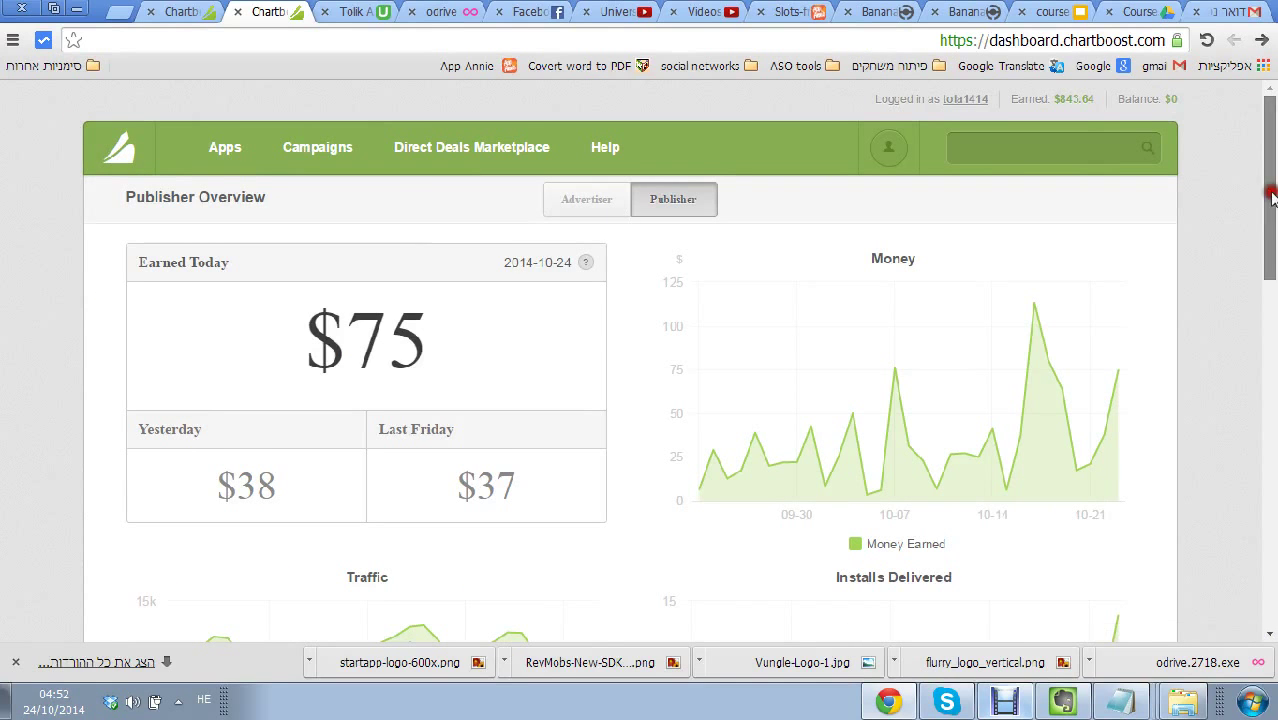
{"action": "left_click_drag", "start_coordinate": [1272, 197], "coordinate": [1272, 544]}
{"action": "mouse_move", "coordinate": [860, 347]}
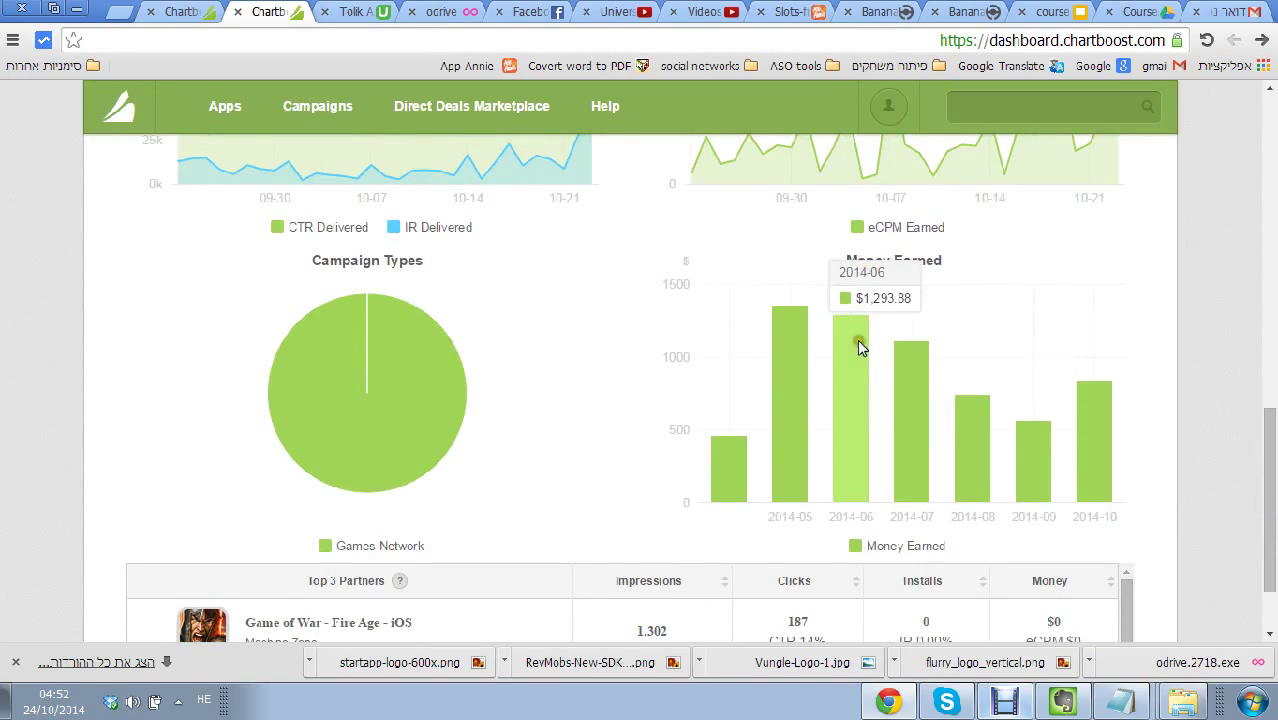
{"action": "mouse_move", "coordinate": [1097, 408]}
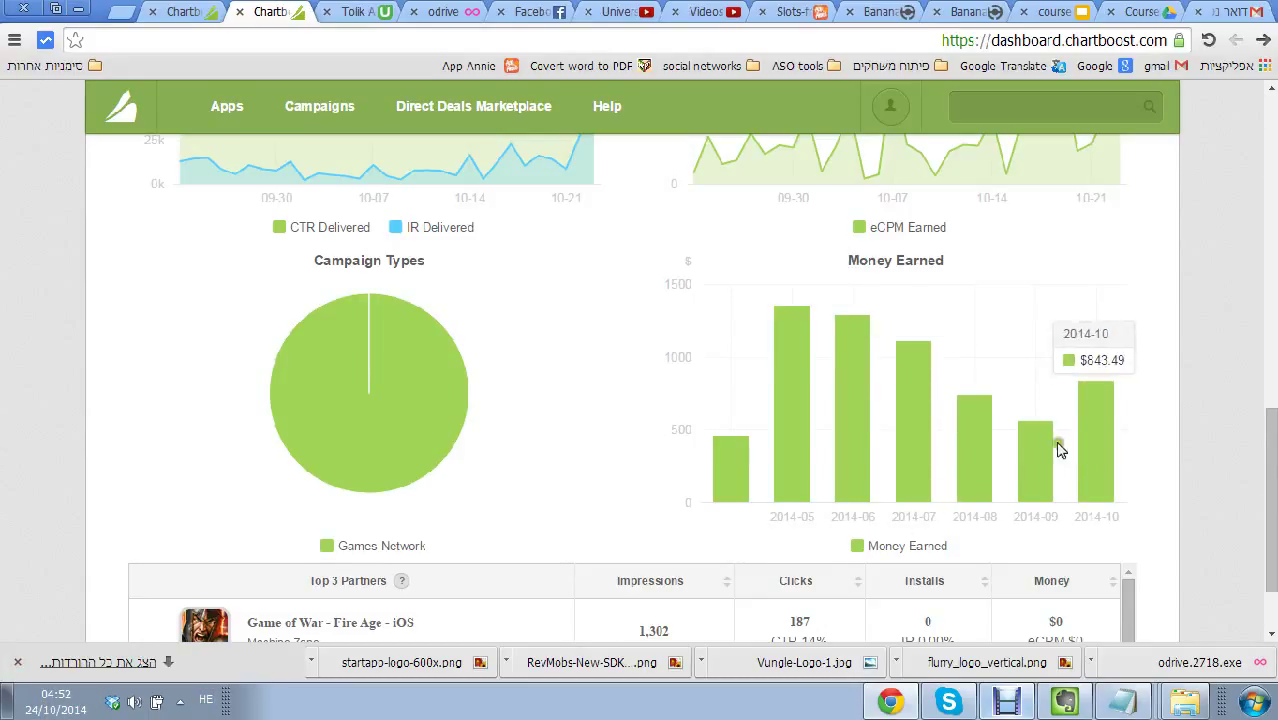
{"action": "mouse_move", "coordinate": [1012, 446]}
{"action": "mouse_move", "coordinate": [1083, 433]}
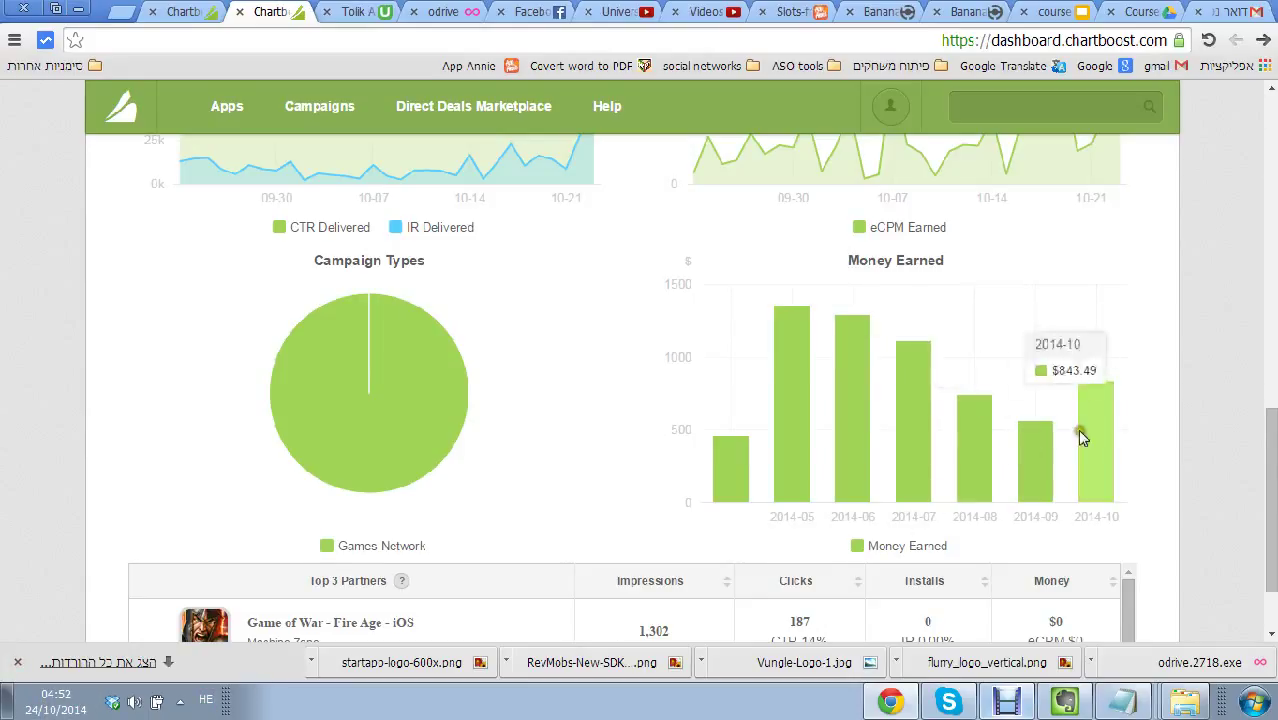
{"action": "left_click_drag", "start_coordinate": [1270, 437], "coordinate": [1270, 470]}
{"action": "scroll", "coordinate": [1229, 286], "scroll_direction": "up", "scroll_amount": 15}
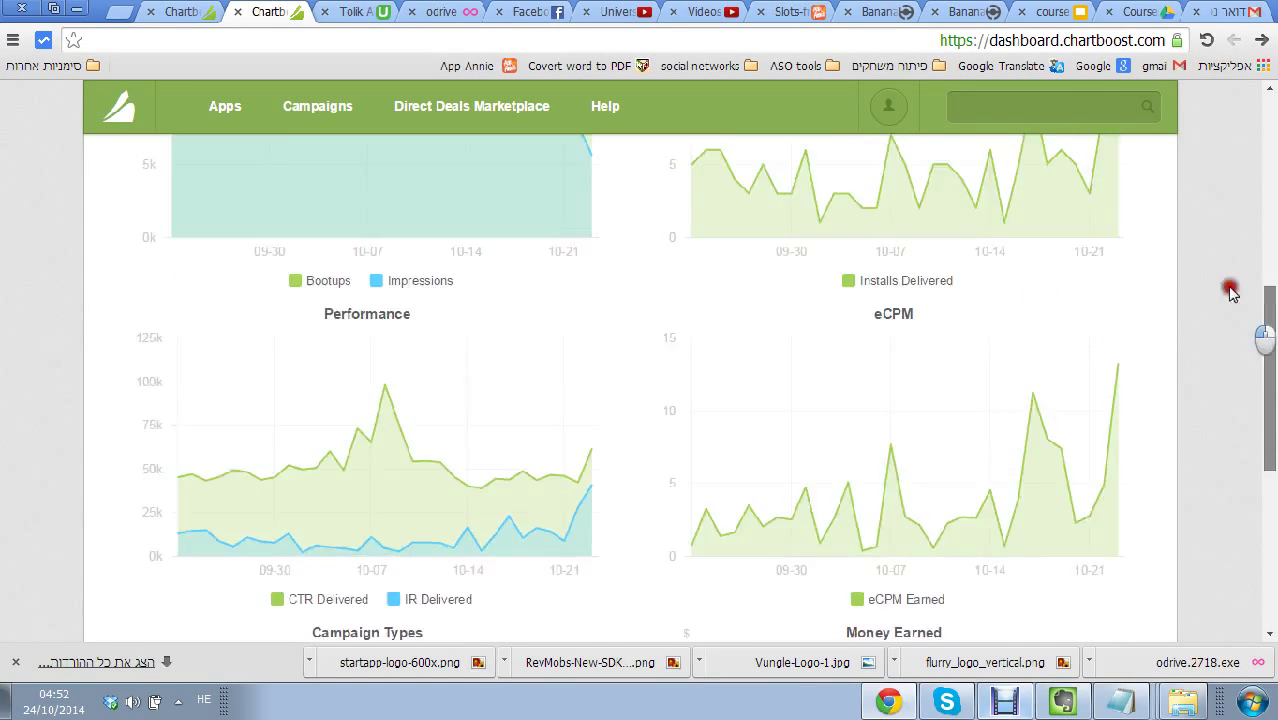
- Download the prepared campaign report, open the CSV in Excel and dismiss the Office activation wizard
{"action": "left_click", "coordinate": [188, 10]}
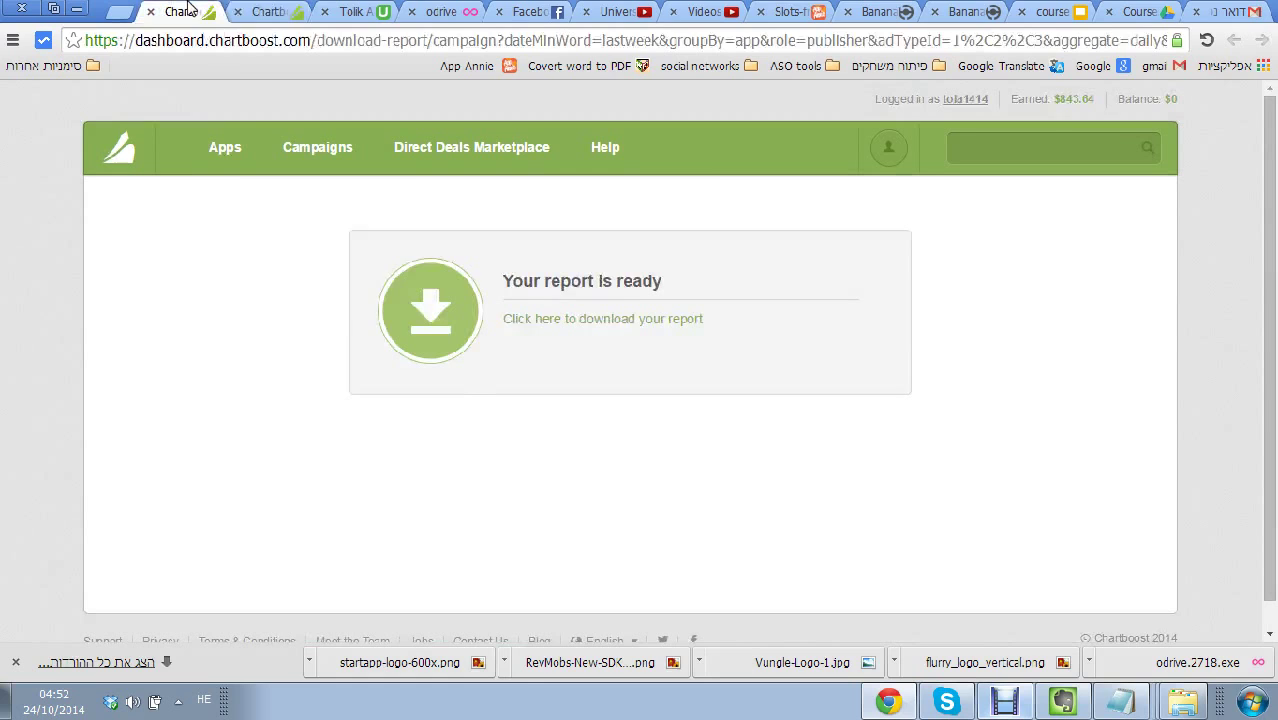
{"action": "left_click", "coordinate": [549, 322]}
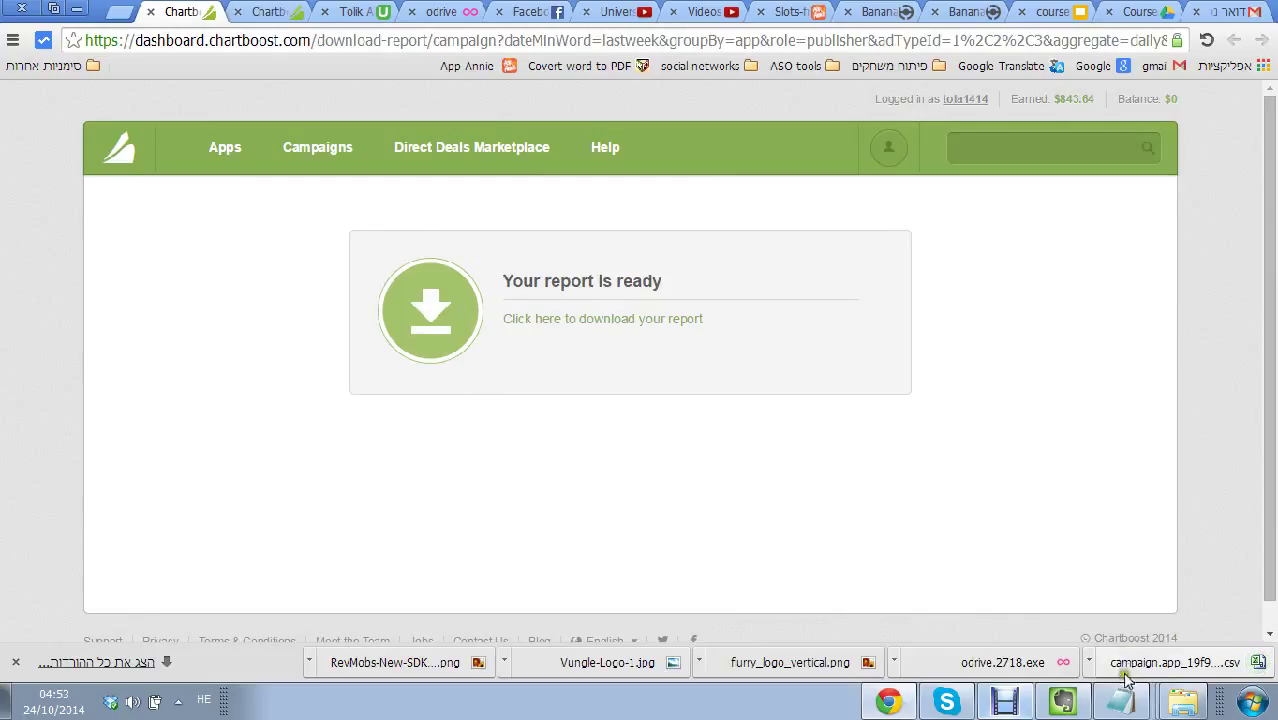
{"action": "left_click", "coordinate": [1122, 660]}
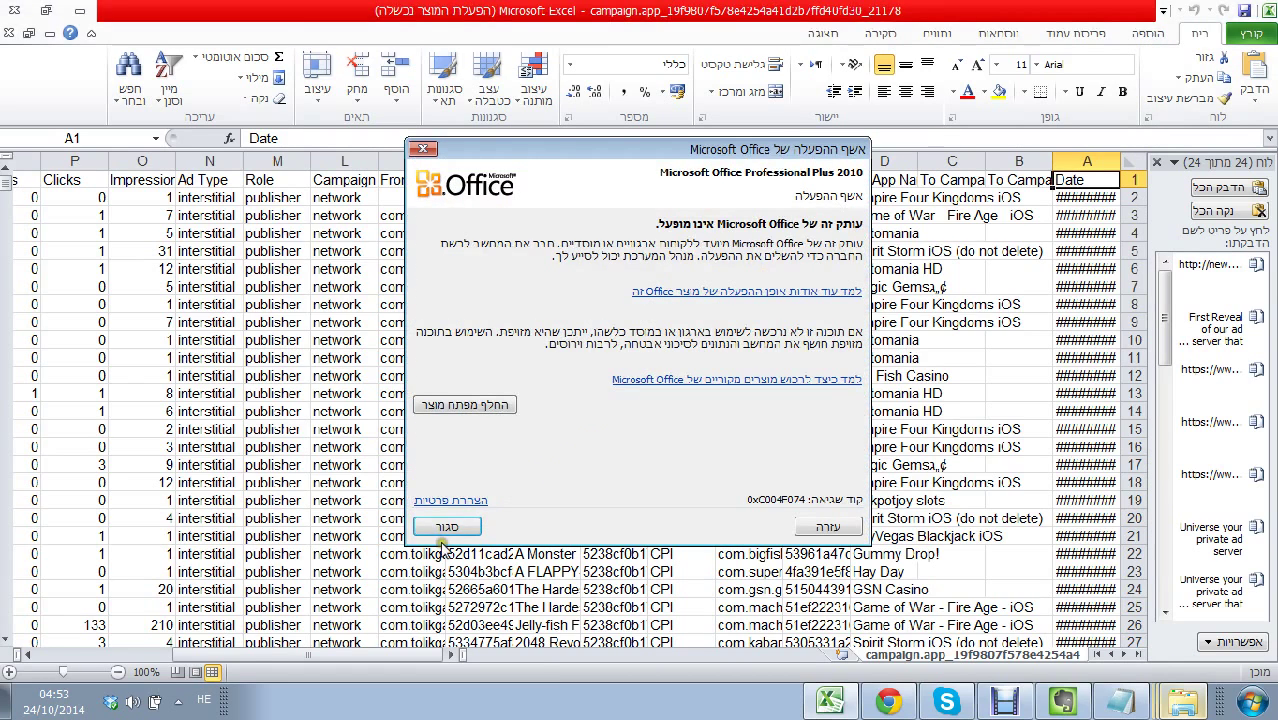
{"action": "left_click", "coordinate": [440, 528]}
- Insert a PivotTable on a new worksheet, using the full campaign report data as its source
{"action": "left_click", "coordinate": [1147, 33]}
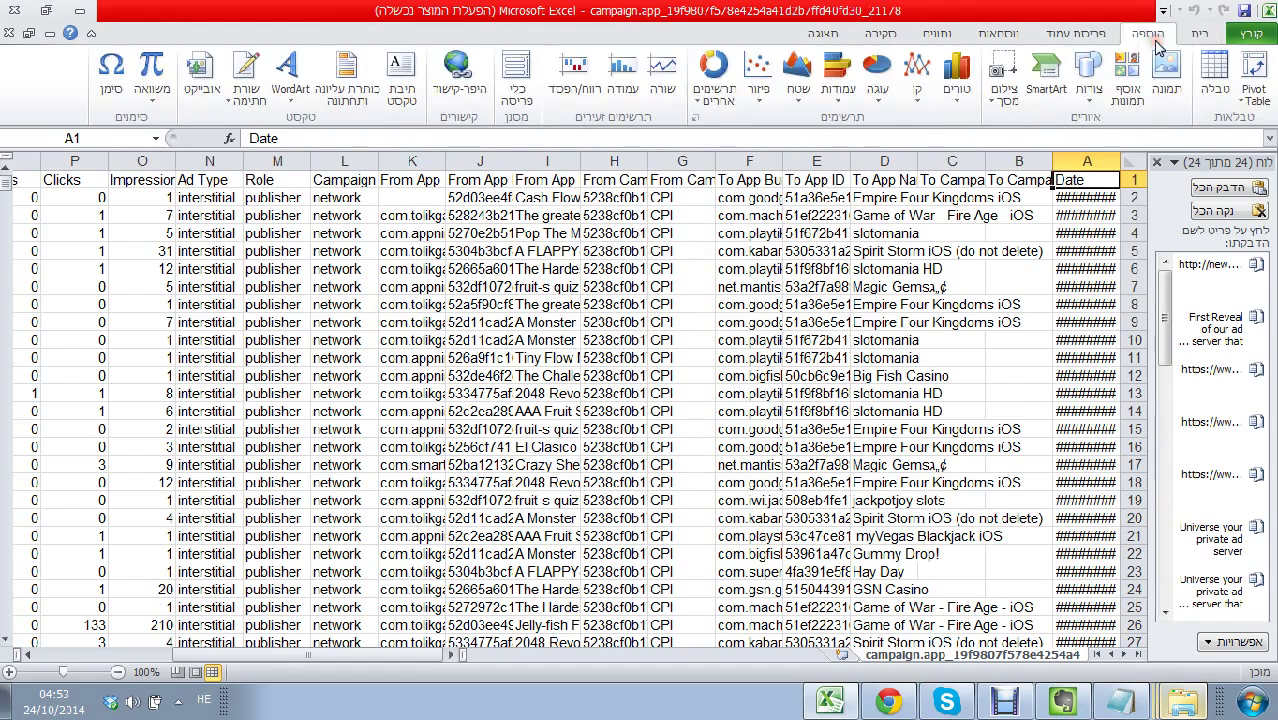
{"action": "left_click", "coordinate": [1258, 100]}
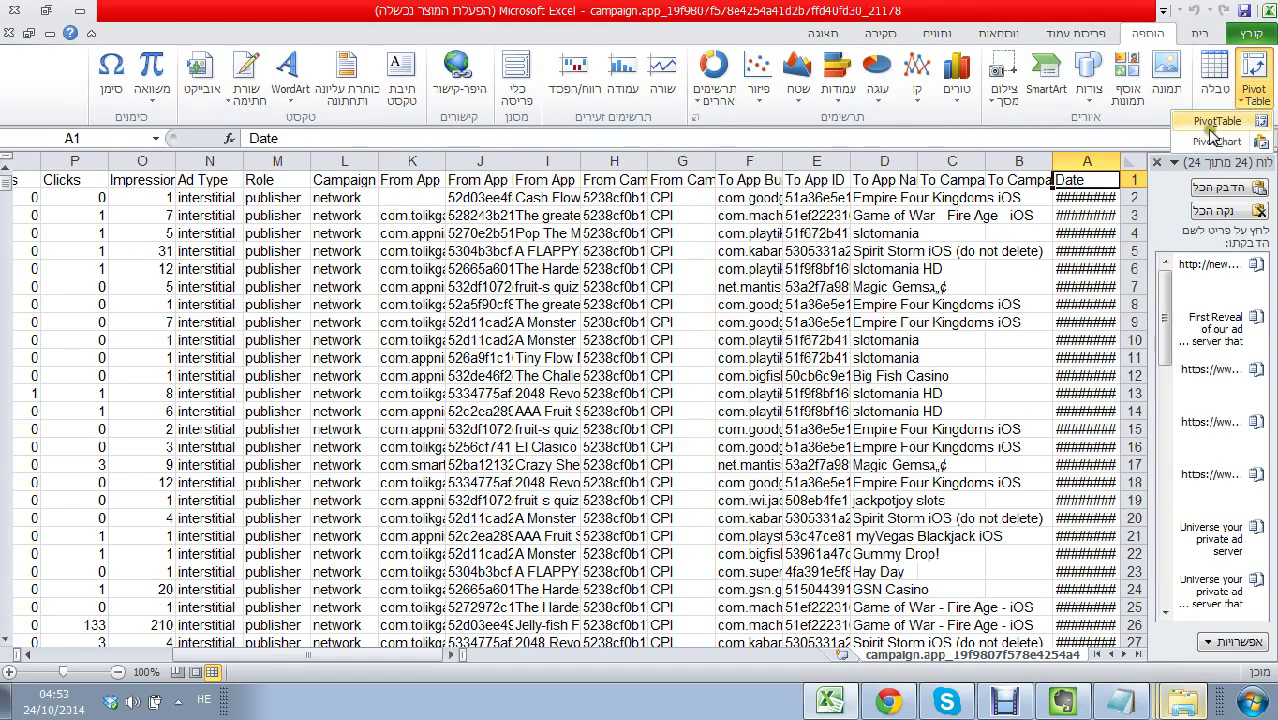
{"action": "left_click", "coordinate": [1220, 138]}
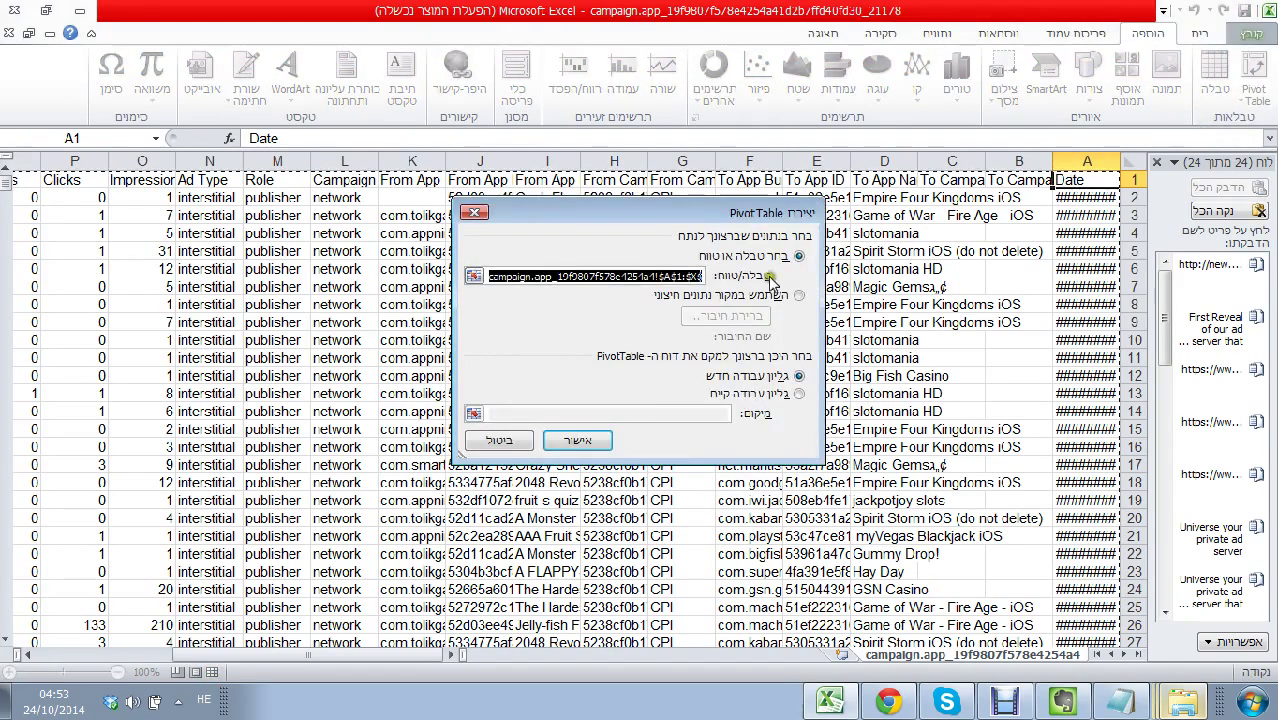
{"action": "left_click", "coordinate": [582, 441]}
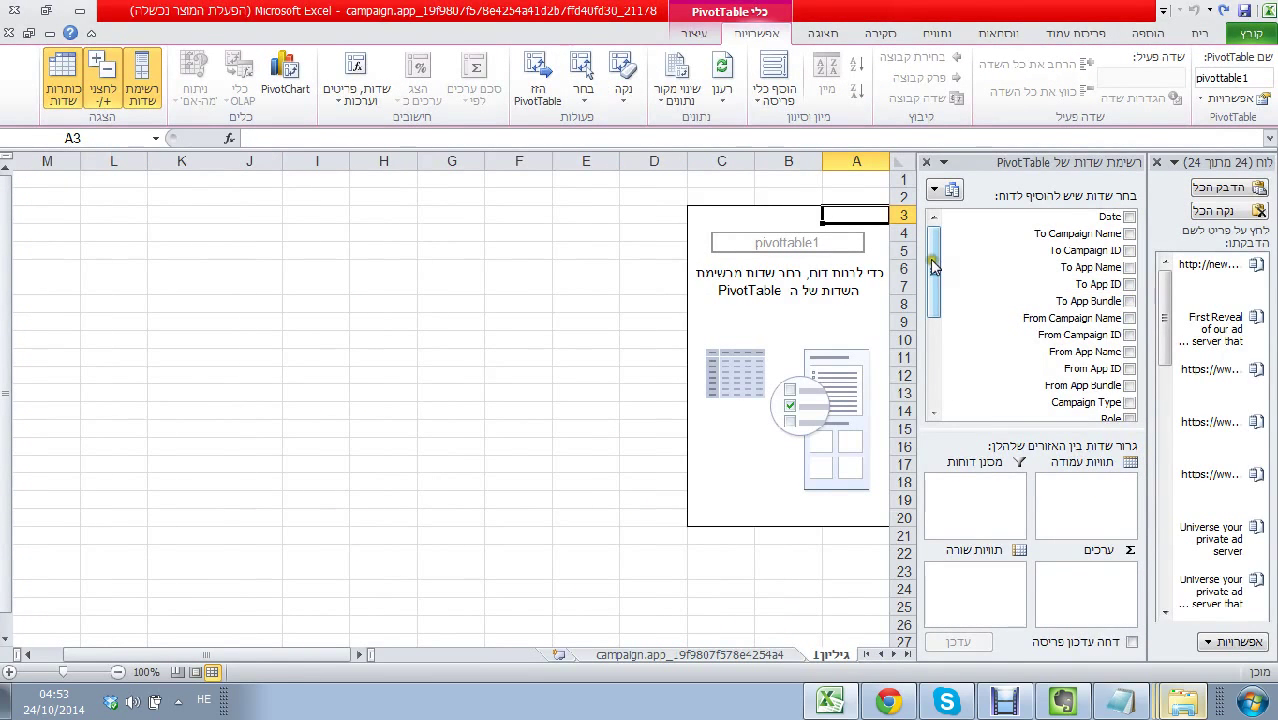
- Add the To App Name field to the PivotTable as row labels
{"action": "left_click_drag", "start_coordinate": [934, 268], "coordinate": [931, 272]}
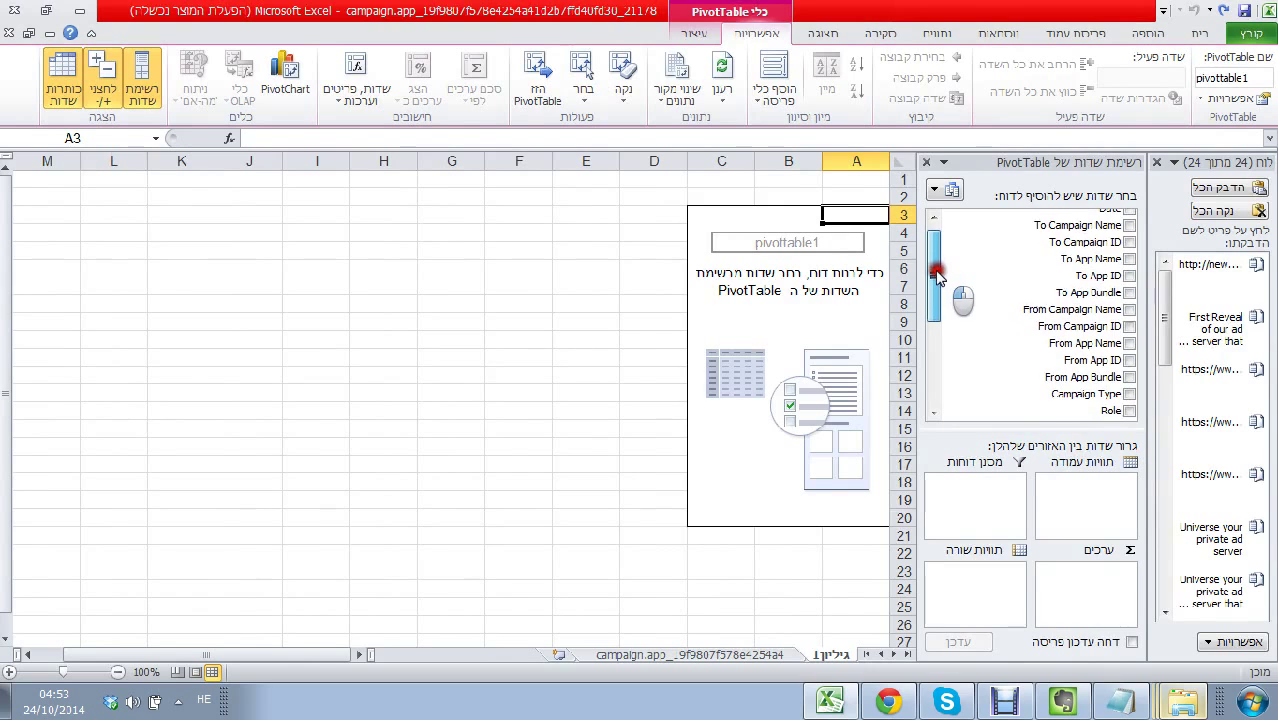
{"action": "left_click", "coordinate": [1127, 259]}
{"action": "left_click_drag", "start_coordinate": [934, 262], "coordinate": [940, 290]}
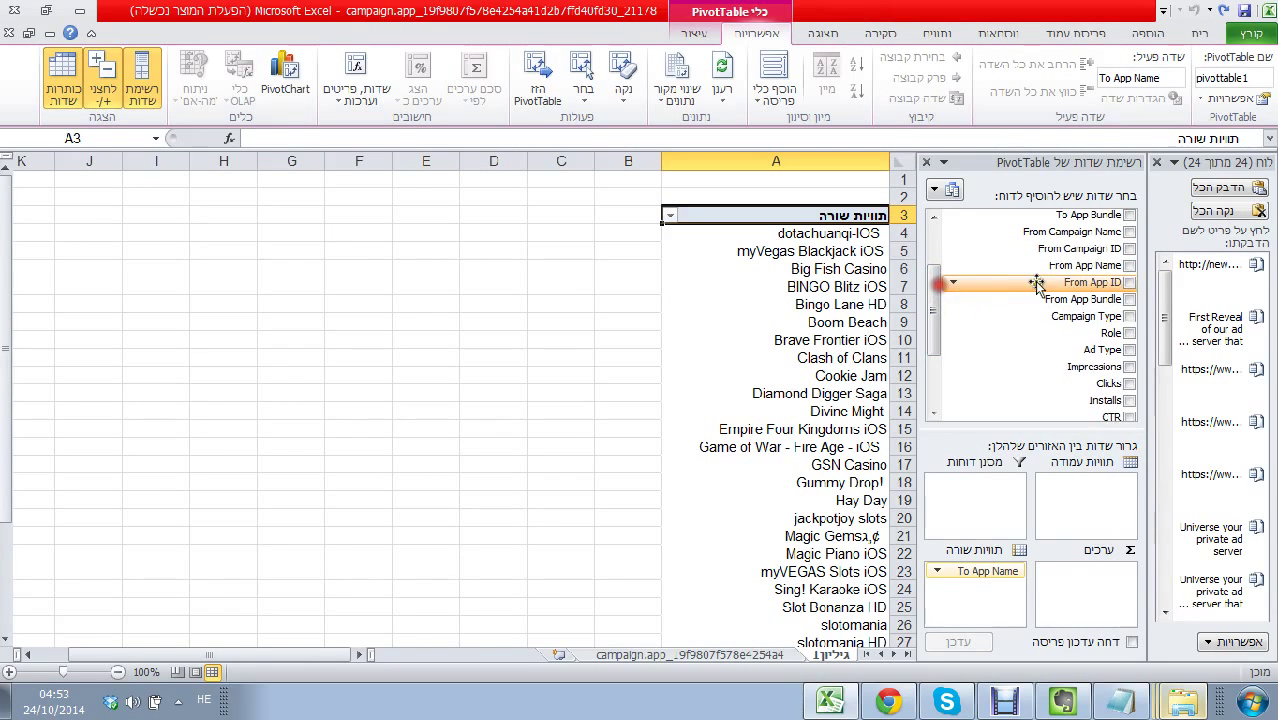
{"action": "left_click", "coordinate": [1127, 269]}
{"action": "left_click", "coordinate": [1127, 269]}
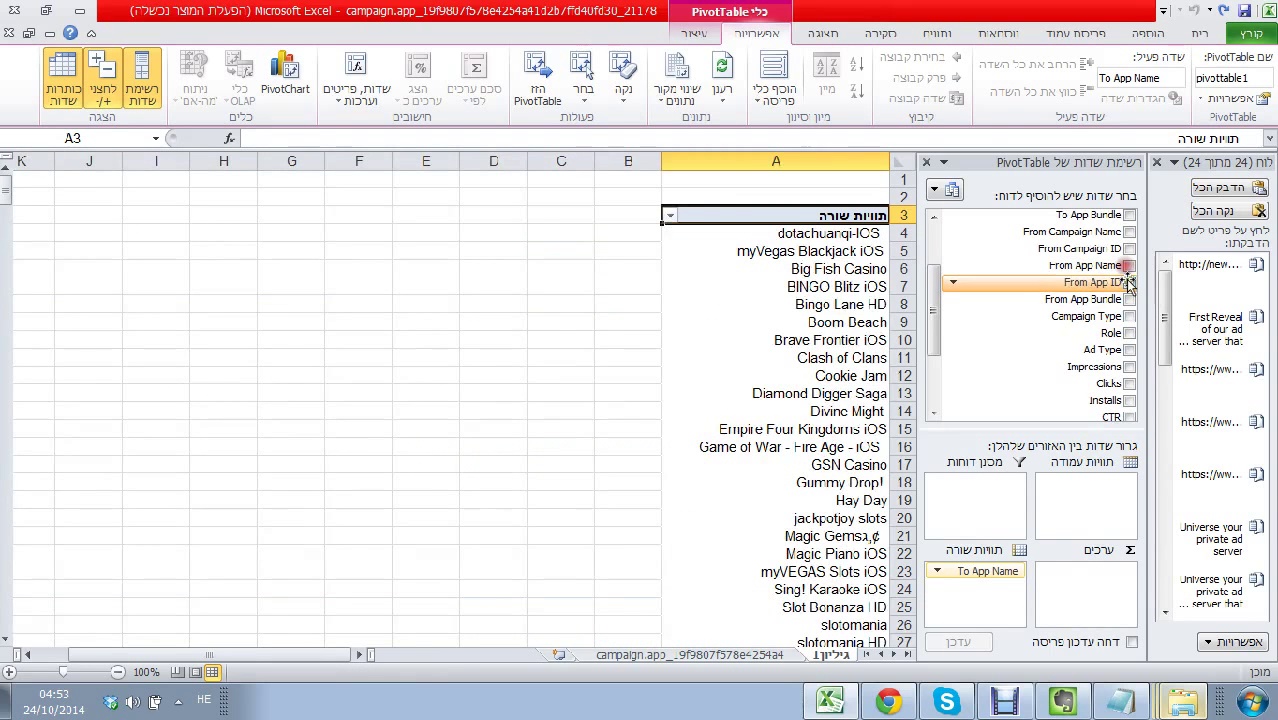
- Add Impressions, Clicks, Installs and Money Earned to the PivotTable as summed values
{"action": "left_click", "coordinate": [1129, 366]}
{"action": "left_click", "coordinate": [1129, 383]}
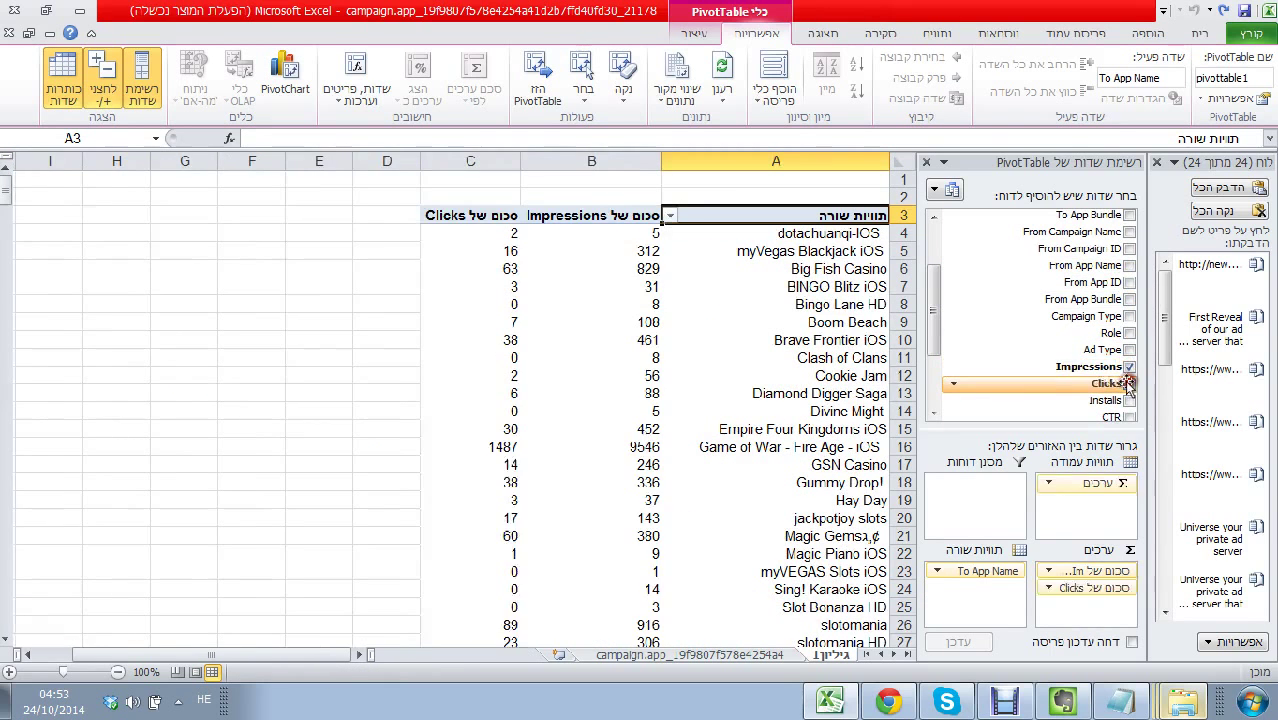
{"action": "left_click_drag", "start_coordinate": [943, 311], "coordinate": [935, 342]}
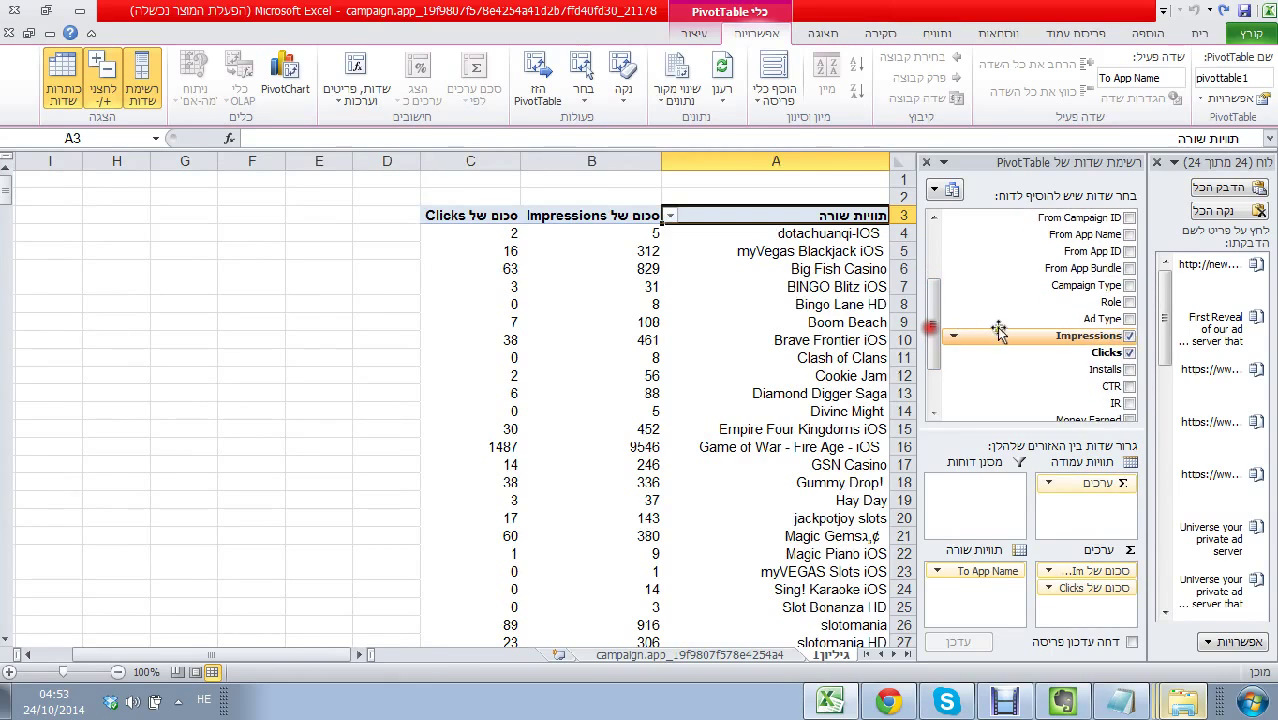
{"action": "left_click", "coordinate": [1129, 369]}
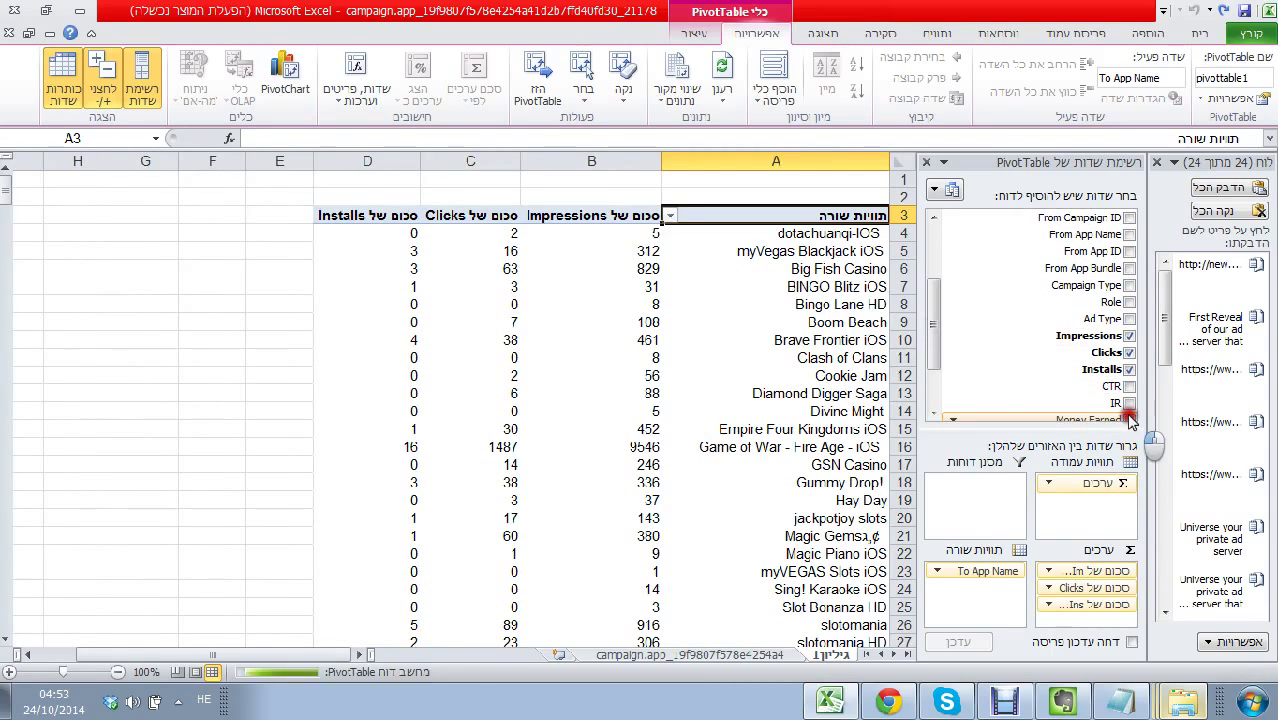
{"action": "left_click", "coordinate": [1129, 419]}
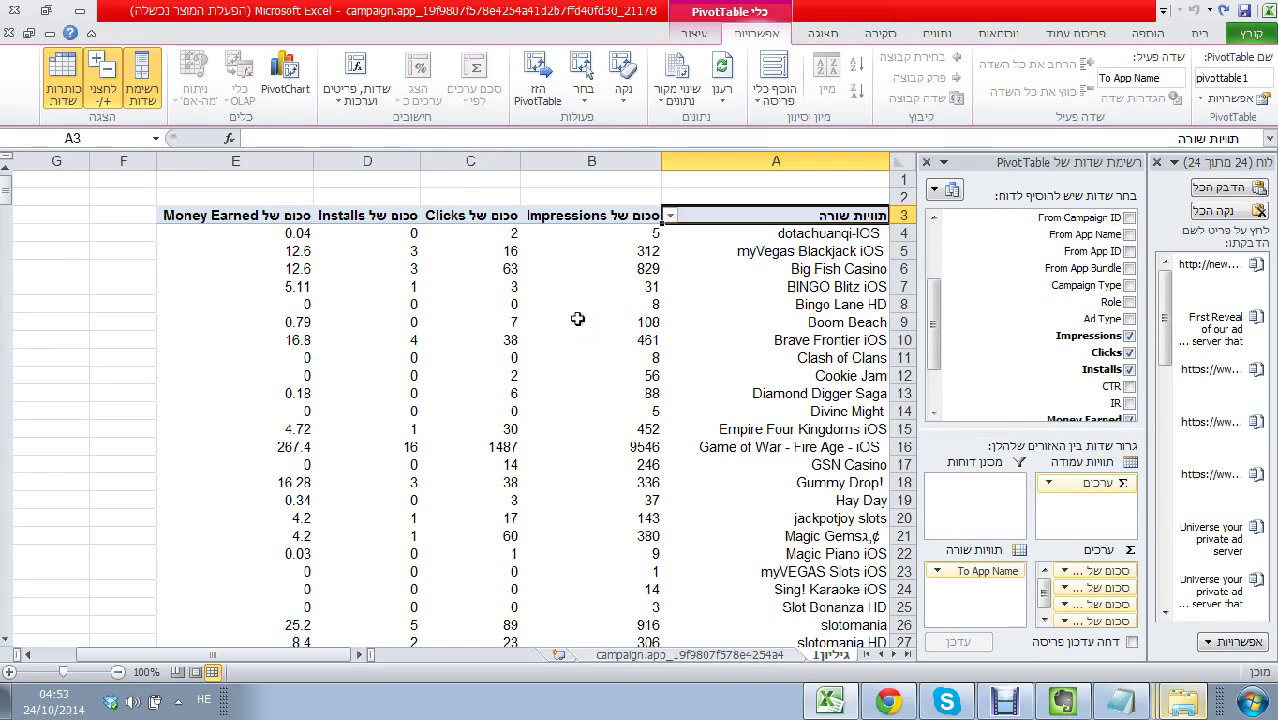
- Examine the Game of War - Fire Age - iOS row for its impressions, clicks, installs and money earned
{"action": "mouse_move", "coordinate": [543, 306]}
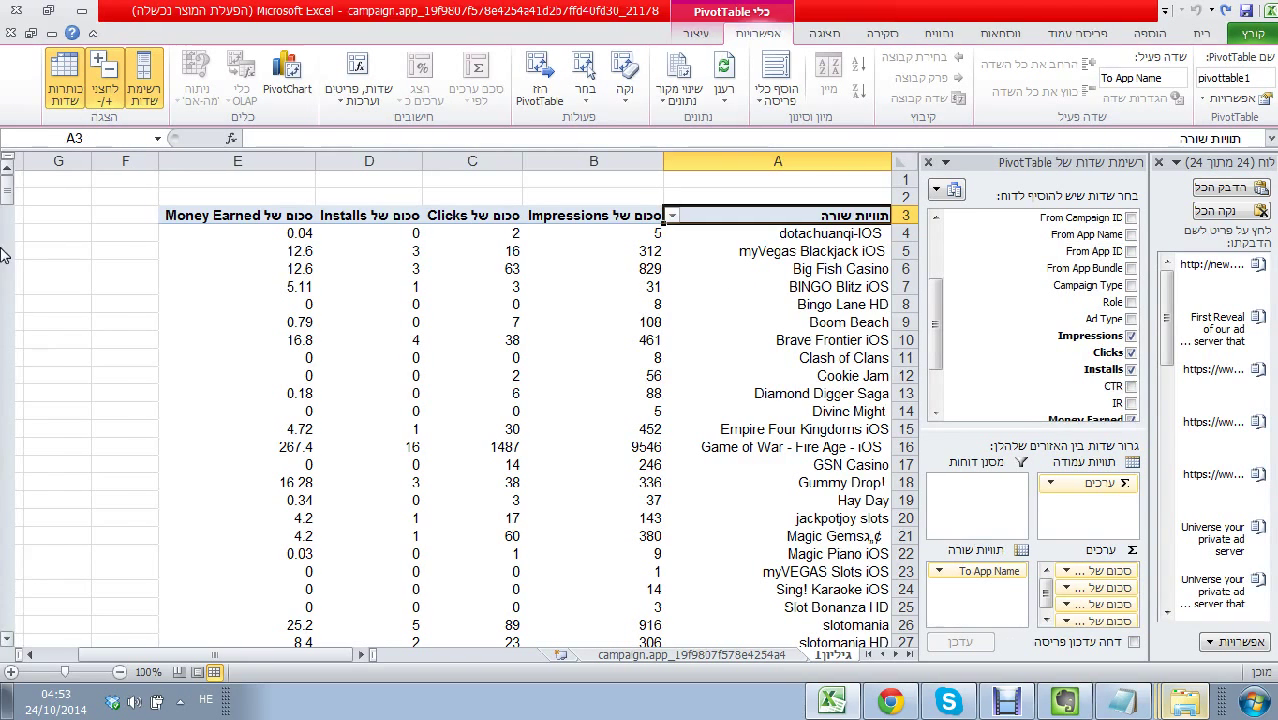
{"action": "mouse_move", "coordinate": [6, 190]}
{"action": "left_mouse_down"}
{"action": "mouse_move", "coordinate": [6, 215]}
{"action": "mouse_move", "coordinate": [9, 194]}
{"action": "left_mouse_up"}
{"action": "left_click_drag", "start_coordinate": [287, 393], "coordinate": [727, 396]}
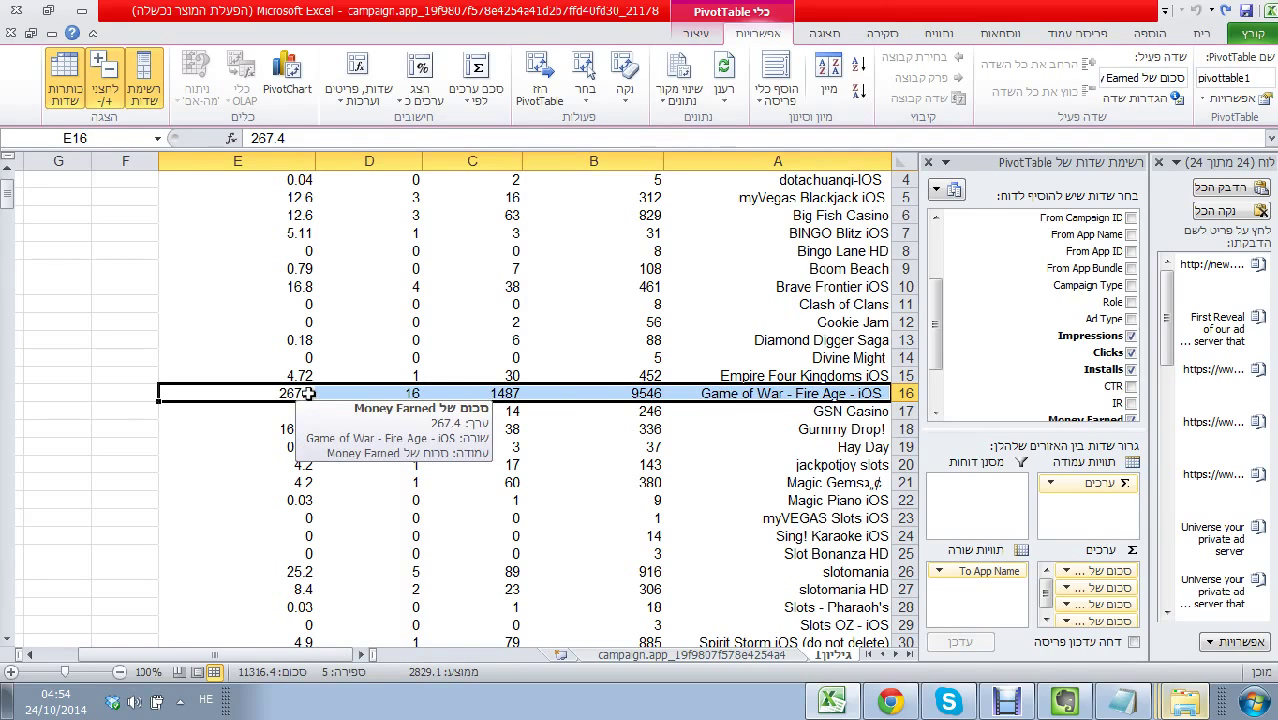
{"action": "left_click", "coordinate": [397, 394]}
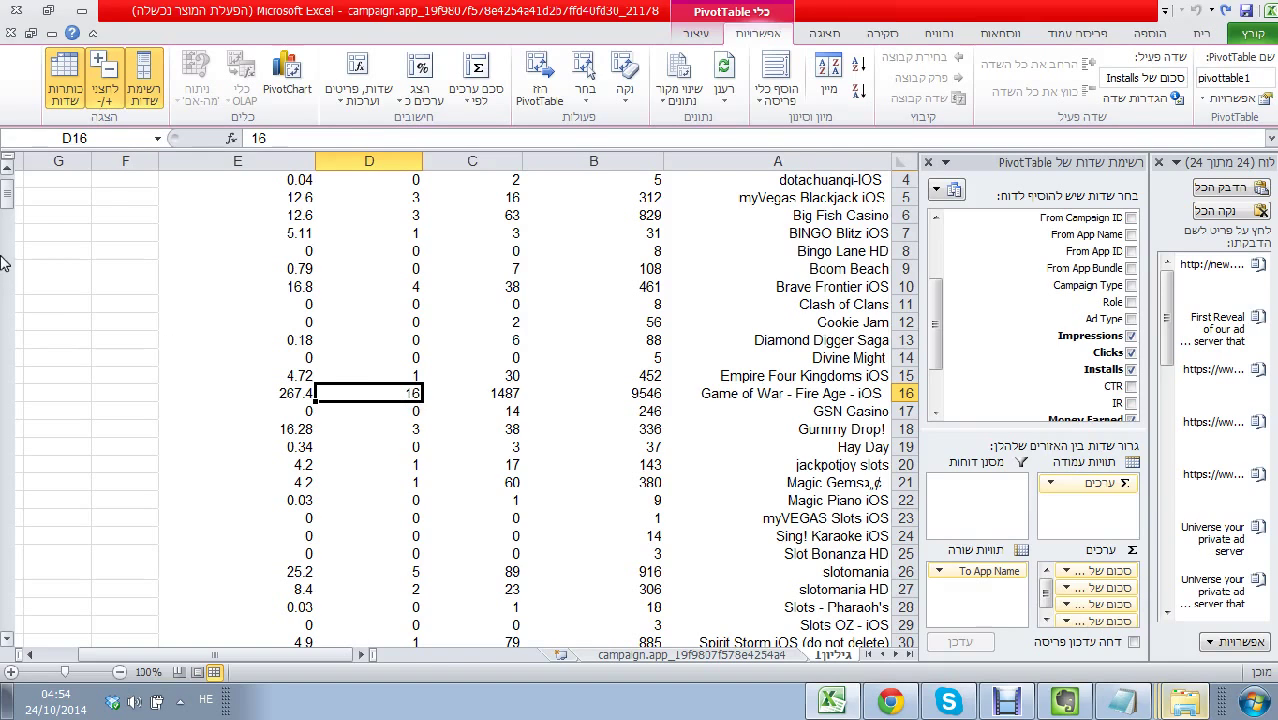
{"action": "left_click_drag", "start_coordinate": [6, 193], "coordinate": [7, 196]}
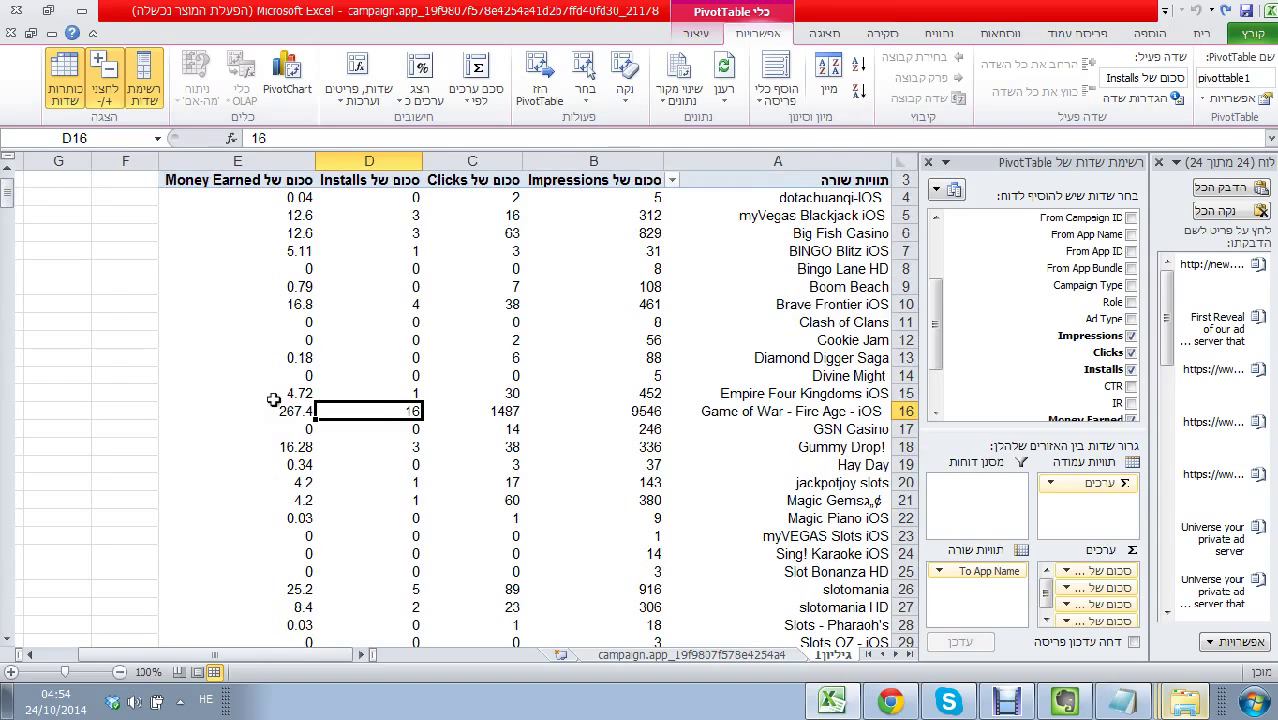
{"action": "left_click", "coordinate": [838, 411]}
{"action": "left_click_drag", "start_coordinate": [838, 411], "coordinate": [502, 411]}
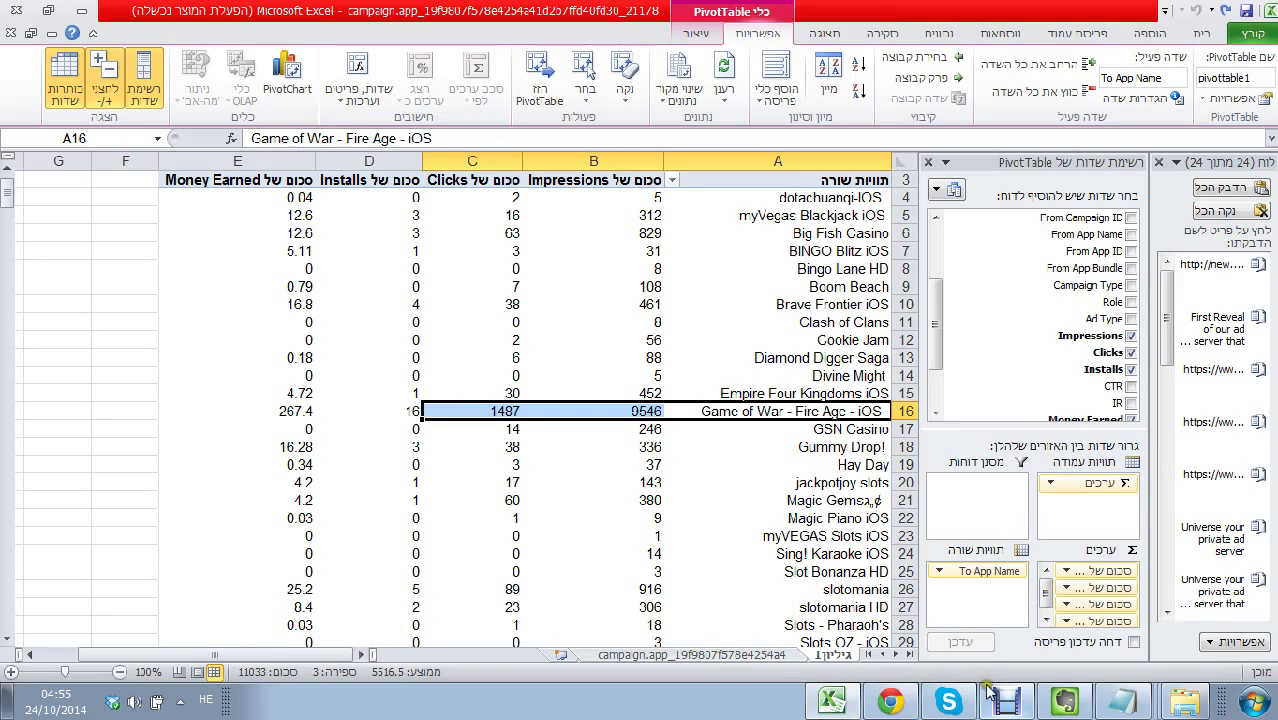
- Switch to the Chartboost dashboard in Chrome and open the iOS network publishing campaign CPI from the campaign list
{"action": "left_click", "coordinate": [880, 705]}
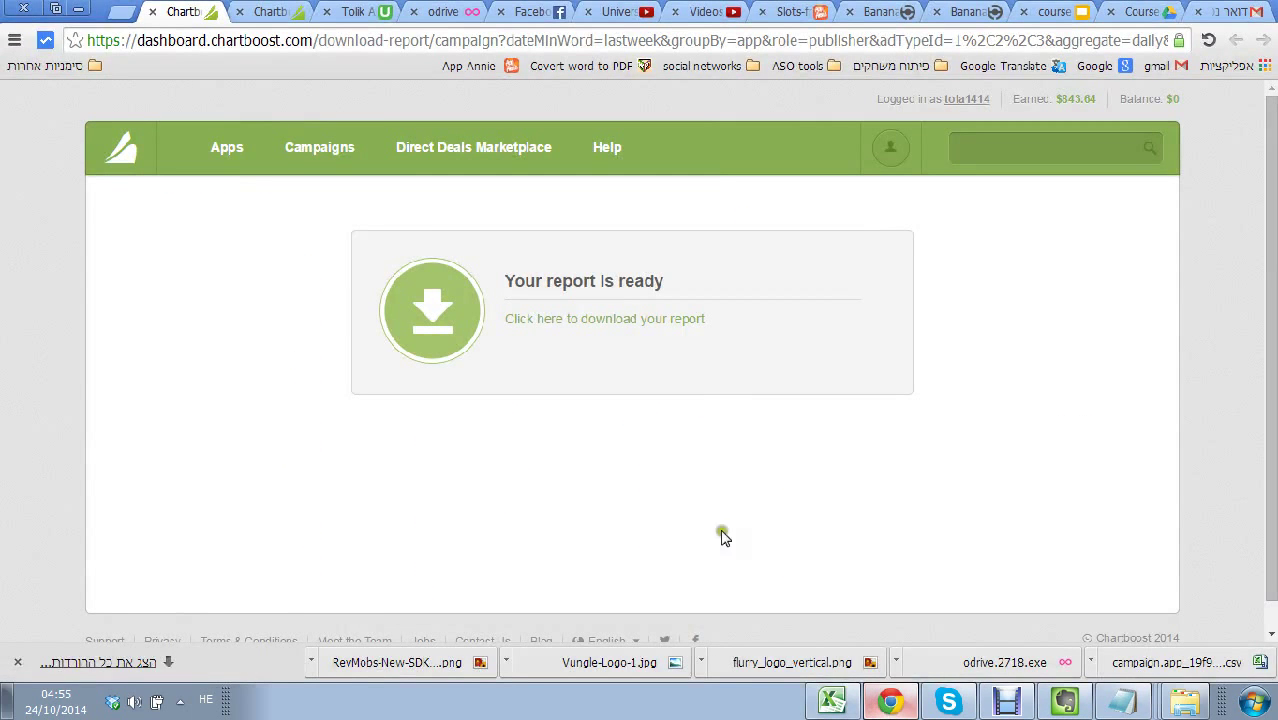
{"action": "mouse_move", "coordinate": [284, 150]}
{"action": "left_click", "coordinate": [312, 205]}
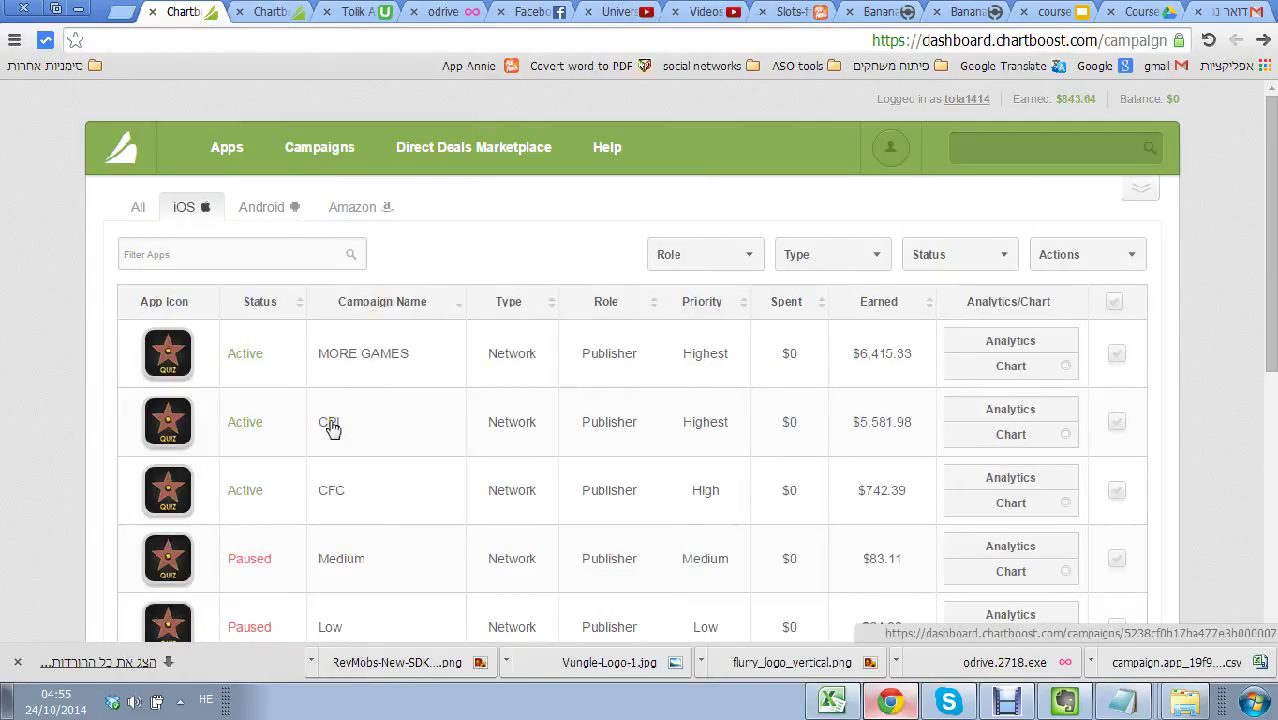
{"action": "left_click", "coordinate": [331, 424]}
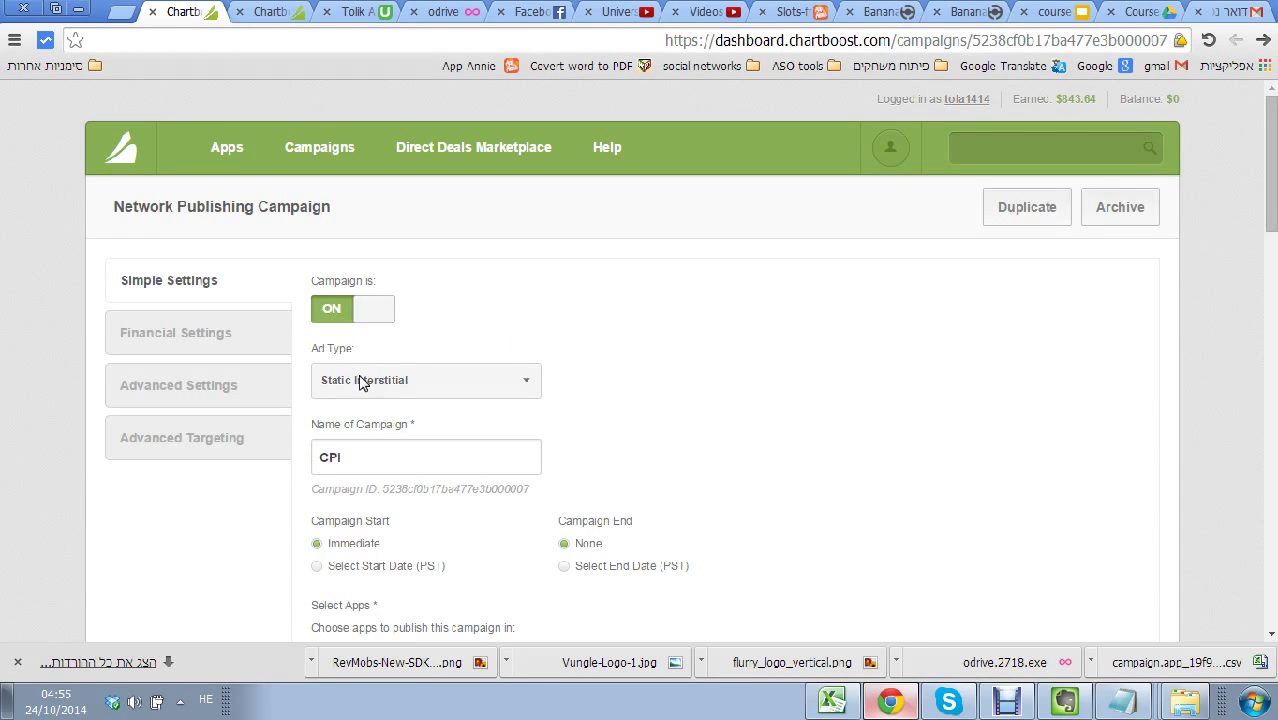
- Check the priority options for the App launch location in the campaign's logic section
{"action": "left_click_drag", "start_coordinate": [1266, 206], "coordinate": [1268, 238]}
{"action": "left_click_drag", "start_coordinate": [1274, 285], "coordinate": [1274, 350]}
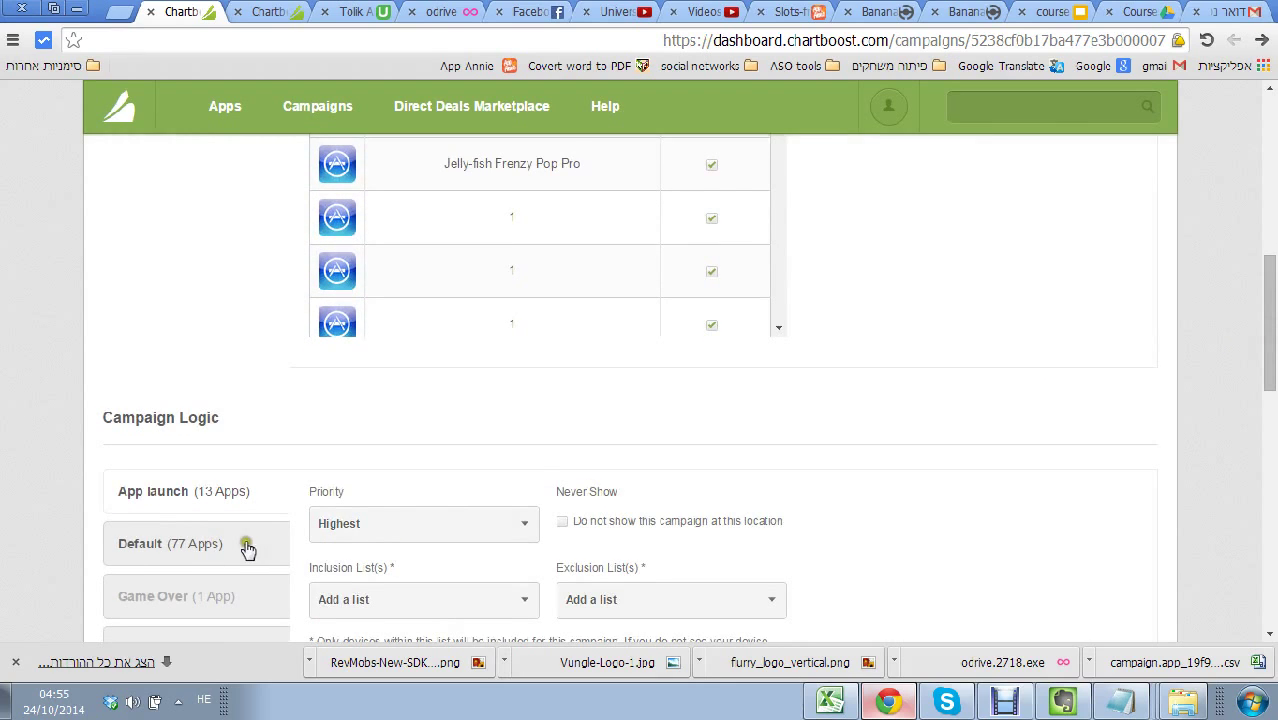
{"action": "left_click", "coordinate": [350, 526]}
{"action": "left_click", "coordinate": [352, 528]}
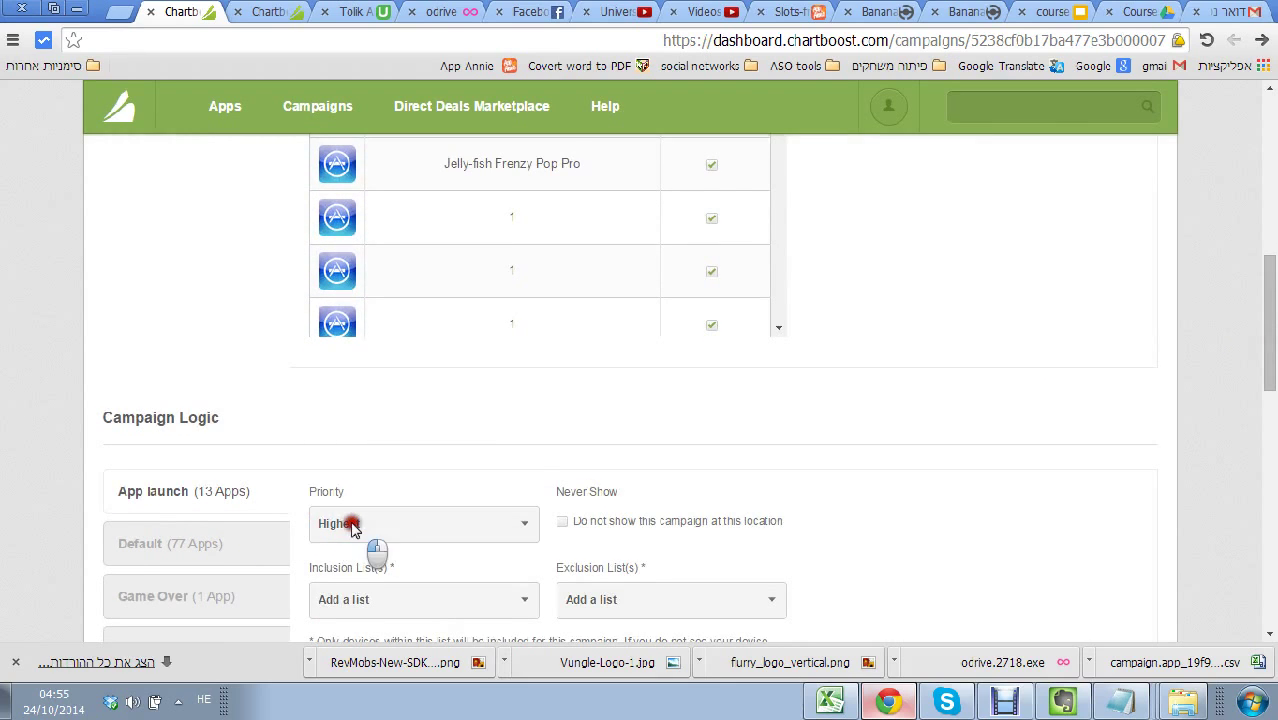
- Open the campaign's financial settings and check the minimum CPC and minimum CPI bids
{"action": "left_click_drag", "start_coordinate": [1272, 265], "coordinate": [1272, 100]}
{"action": "left_click", "coordinate": [168, 297]}
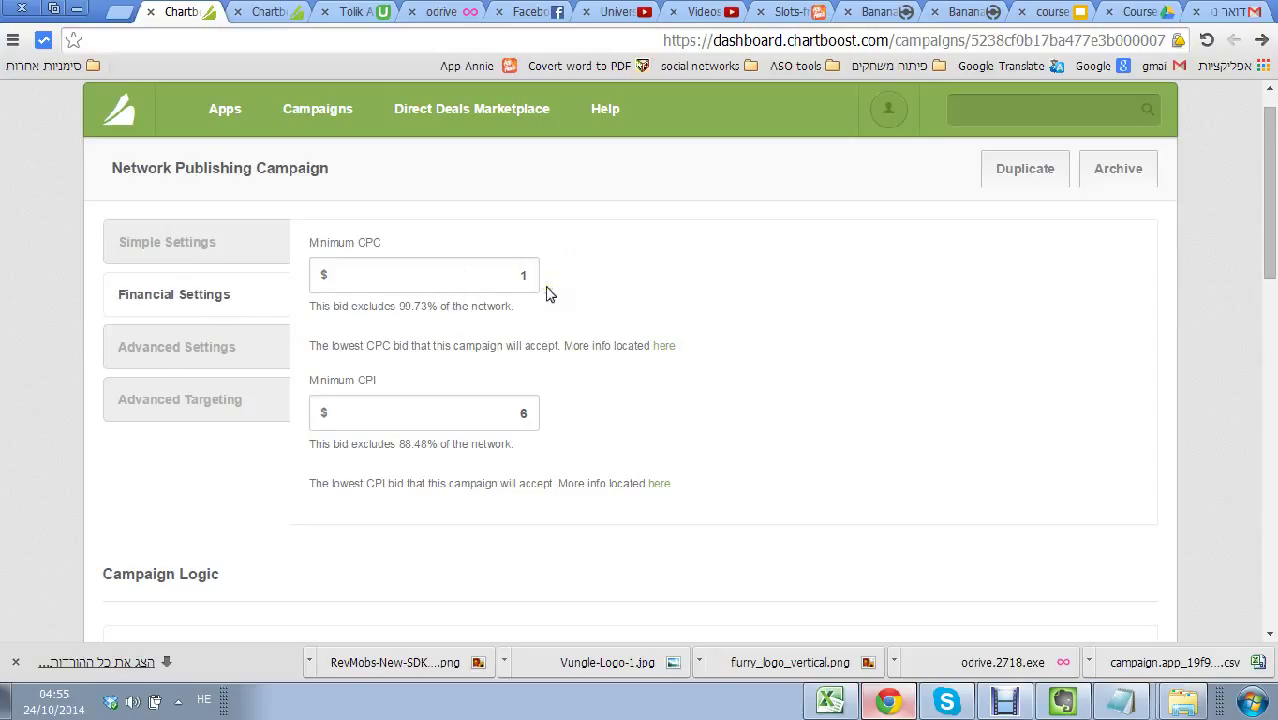
{"action": "left_click", "coordinate": [522, 410]}
- Return to the Excel PivotTable, declining to reopen the report file, and examine the per-app results down to the grand total
{"action": "left_click", "coordinate": [265, 12]}
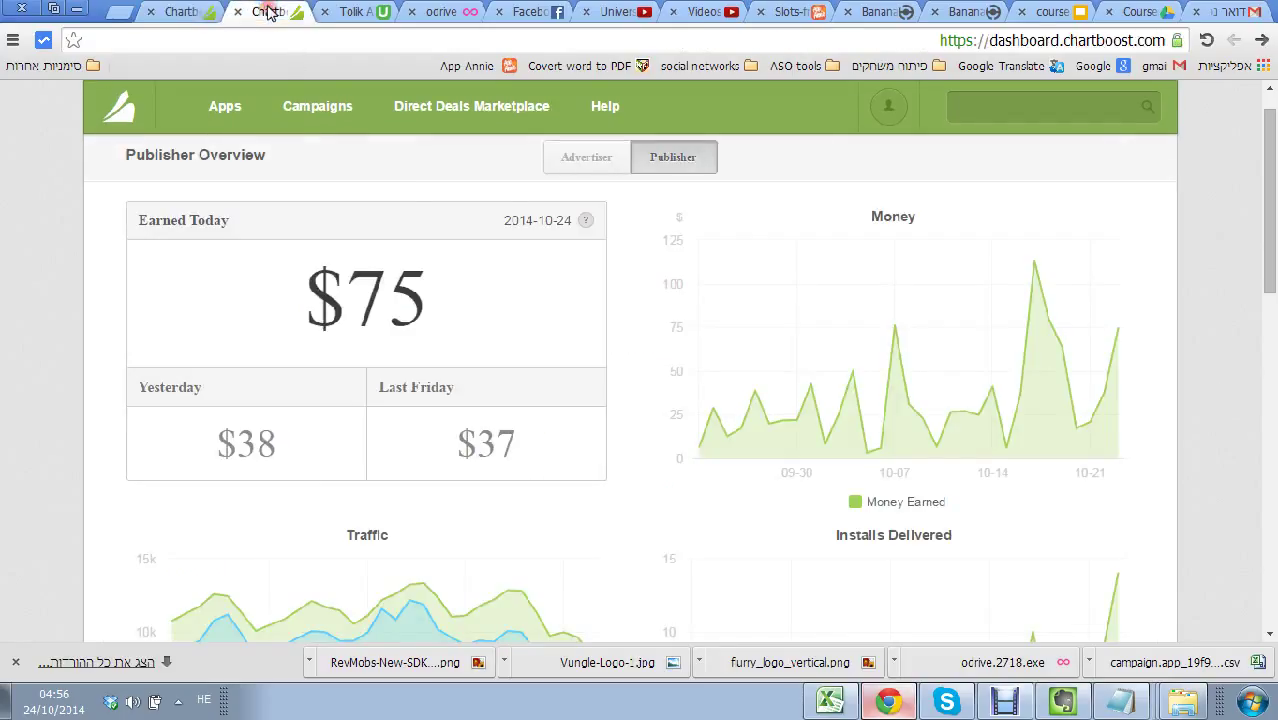
{"action": "left_click", "coordinate": [1127, 663]}
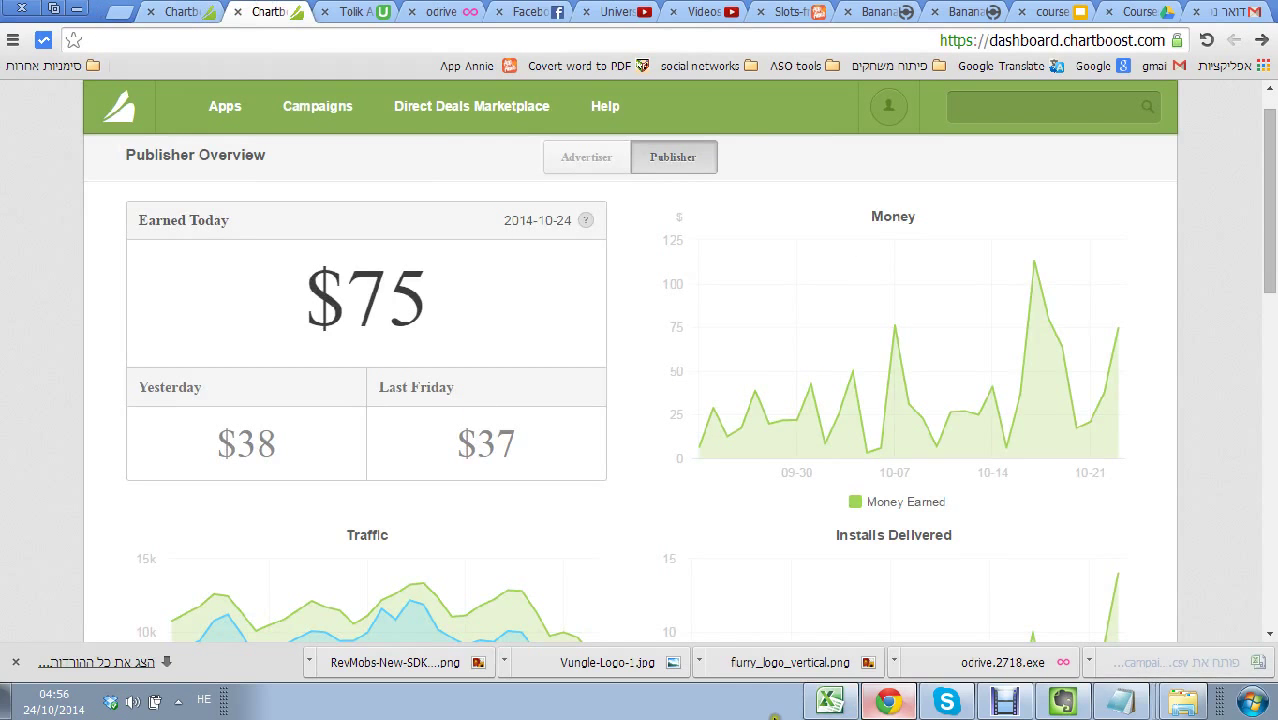
{"action": "left_click", "coordinate": [830, 703]}
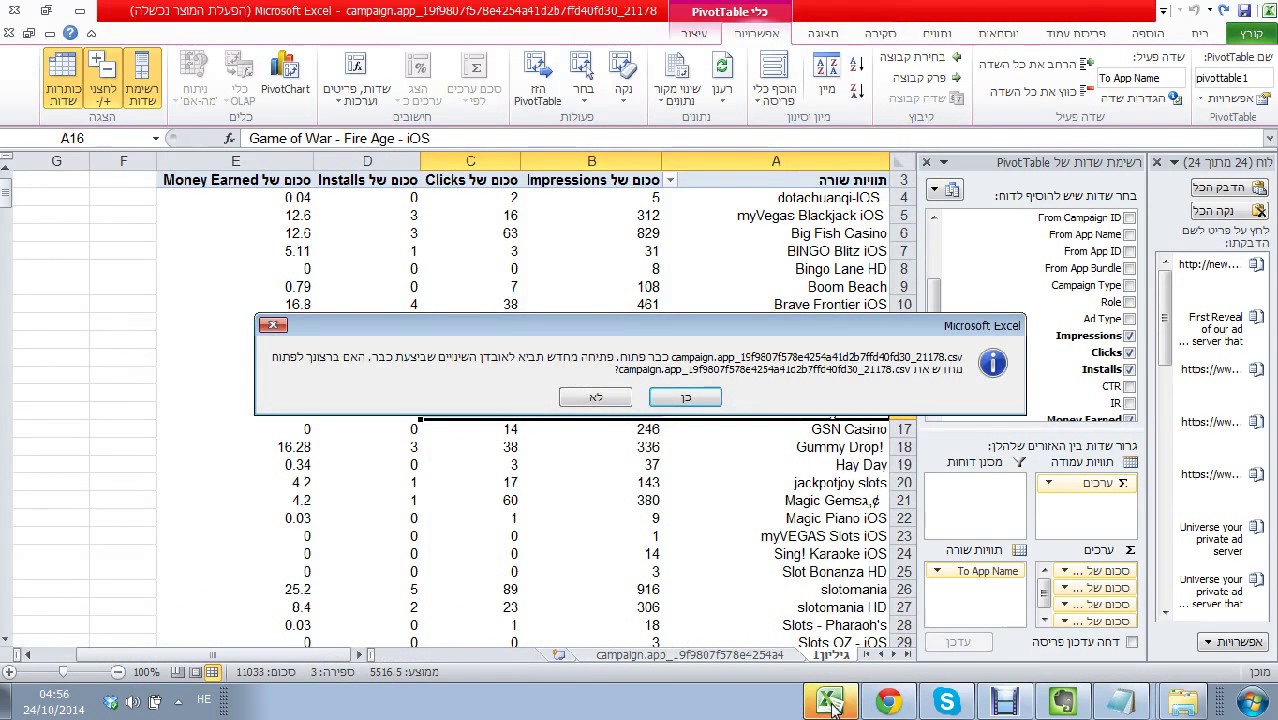
{"action": "left_click", "coordinate": [595, 397]}
{"action": "left_click", "coordinate": [510, 340]}
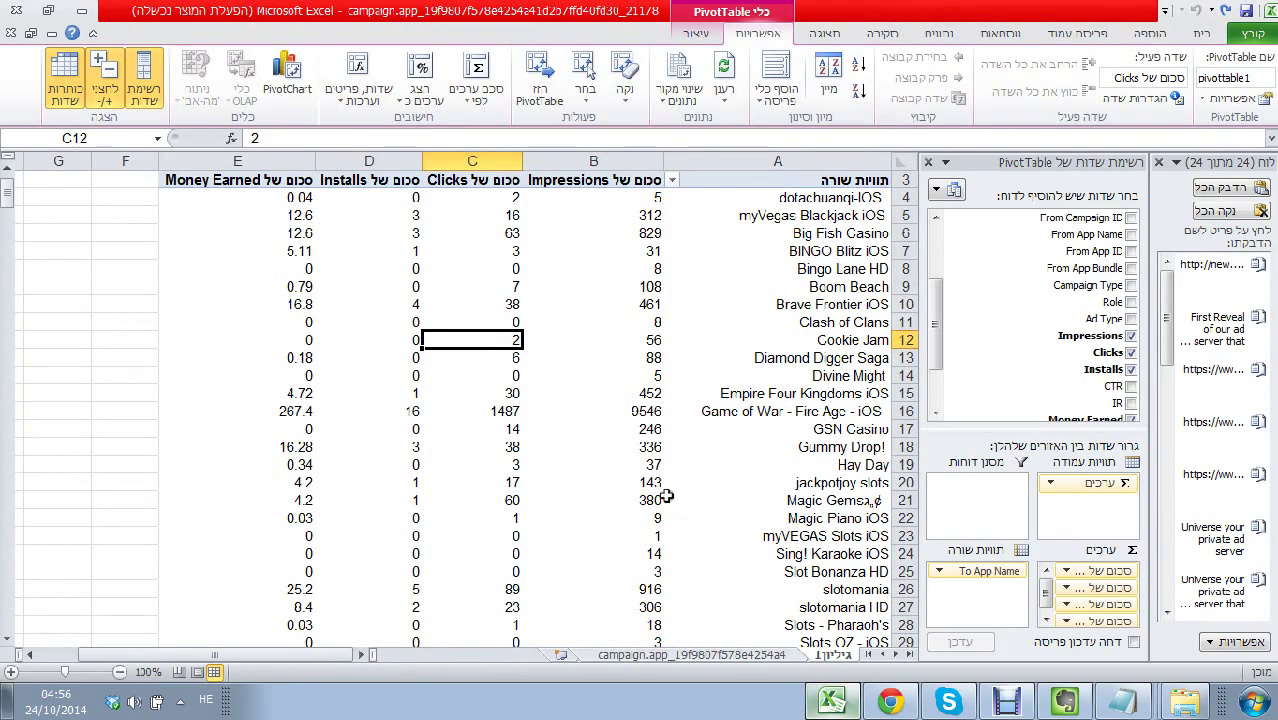
{"action": "left_click_drag", "start_coordinate": [6, 200], "coordinate": [12, 205]}
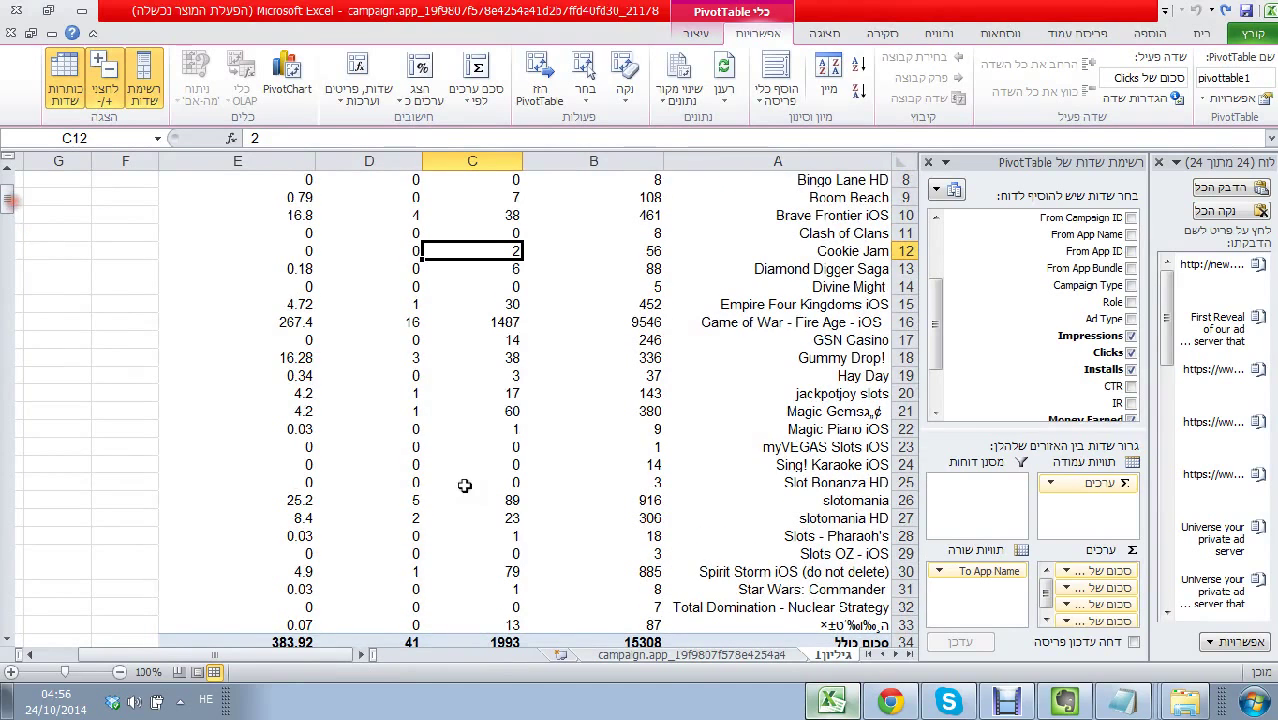
- Examine the Game of War - Fire Age row and the other apps' earnings up to the start of the PivotTable
{"action": "mouse_move", "coordinate": [650, 318]}
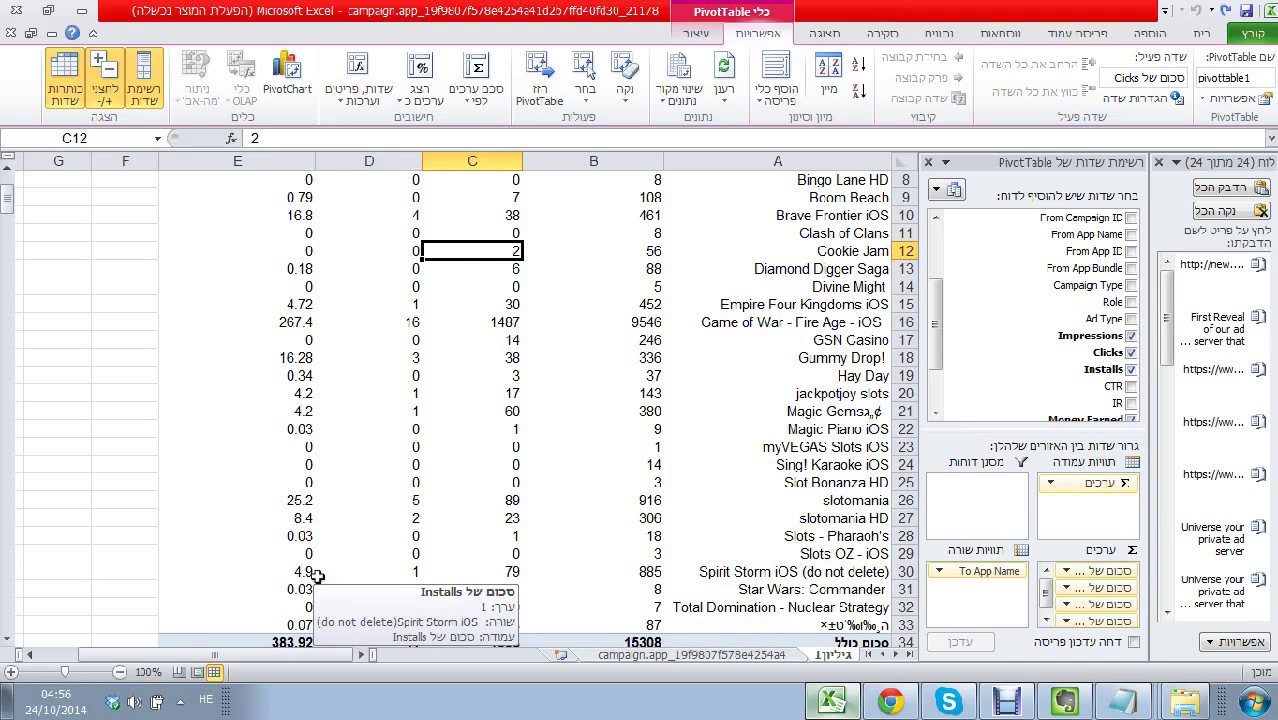
{"action": "mouse_move", "coordinate": [296, 350]}
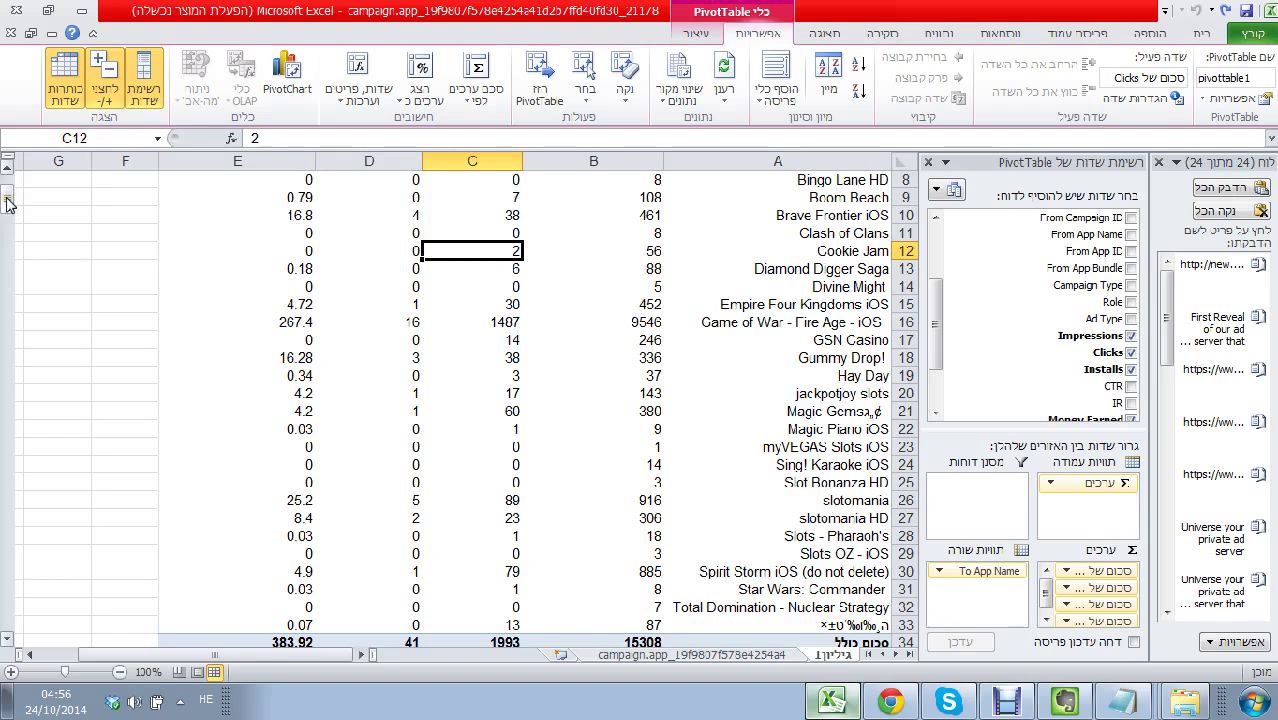
{"action": "left_click_drag", "start_coordinate": [8, 203], "coordinate": [10, 190]}
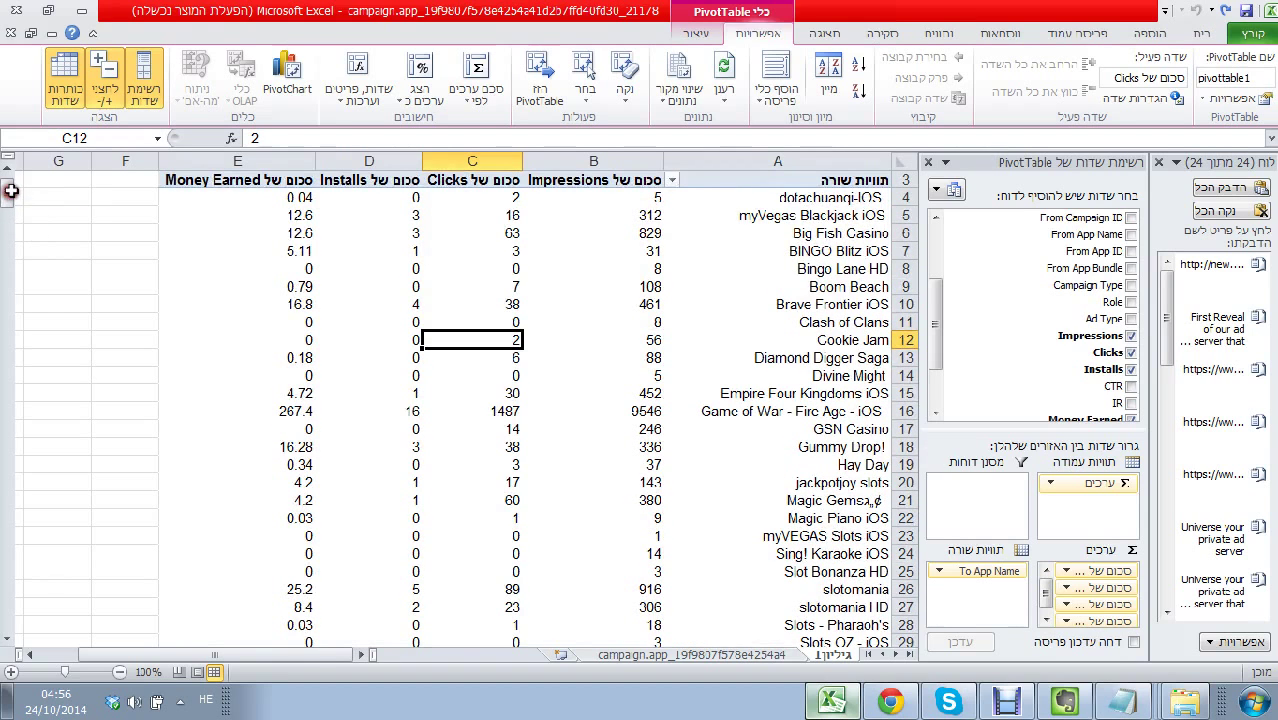
- Switch to the Chartboost dashboard in Chrome and open the iOS app 2048 Revolution from the apps overview
{"action": "left_click", "coordinate": [890, 700]}
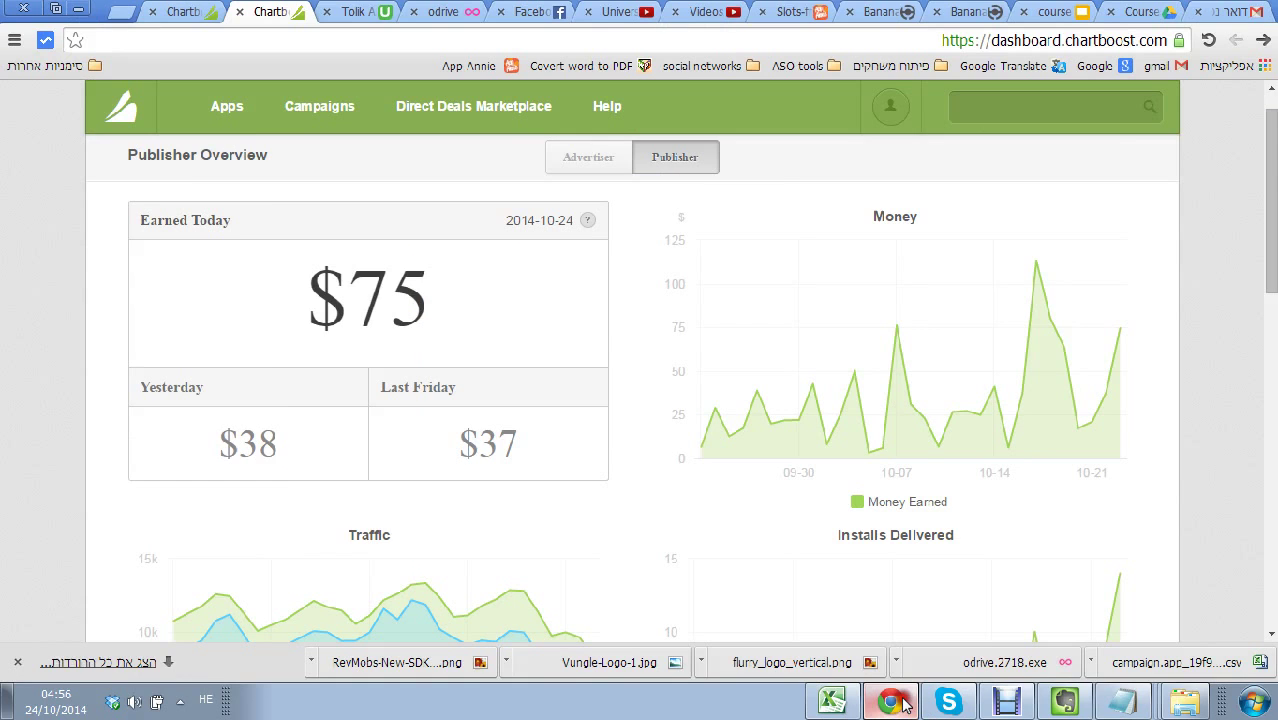
{"action": "mouse_move", "coordinate": [226, 104]}
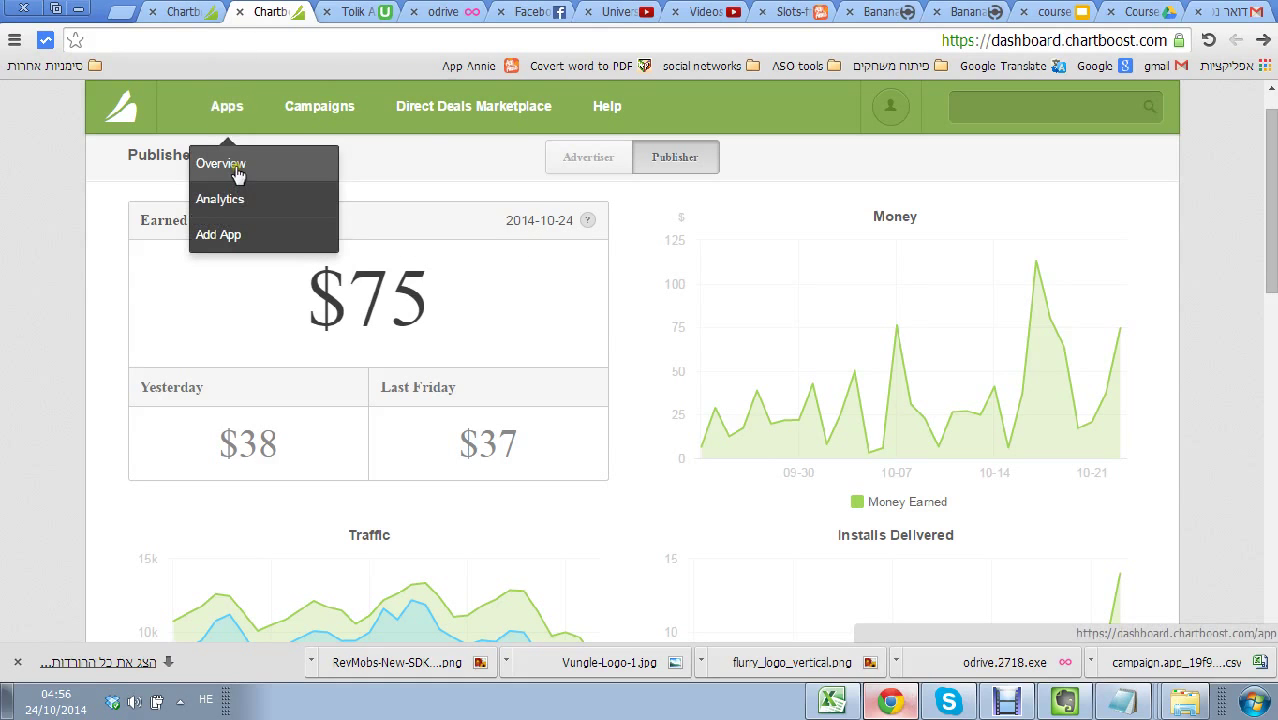
{"action": "left_click", "coordinate": [237, 172]}
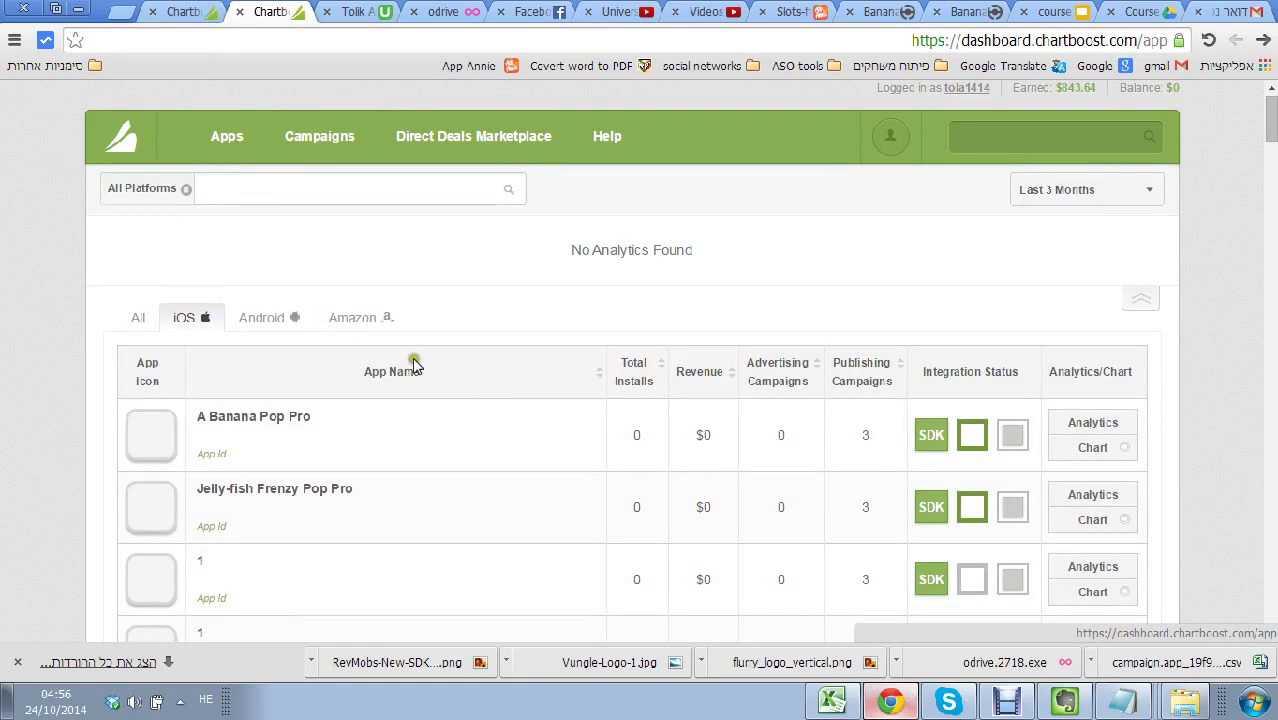
{"action": "left_click", "coordinate": [1268, 128]}
{"action": "left_click_drag", "start_coordinate": [1268, 128], "coordinate": [1267, 141]}
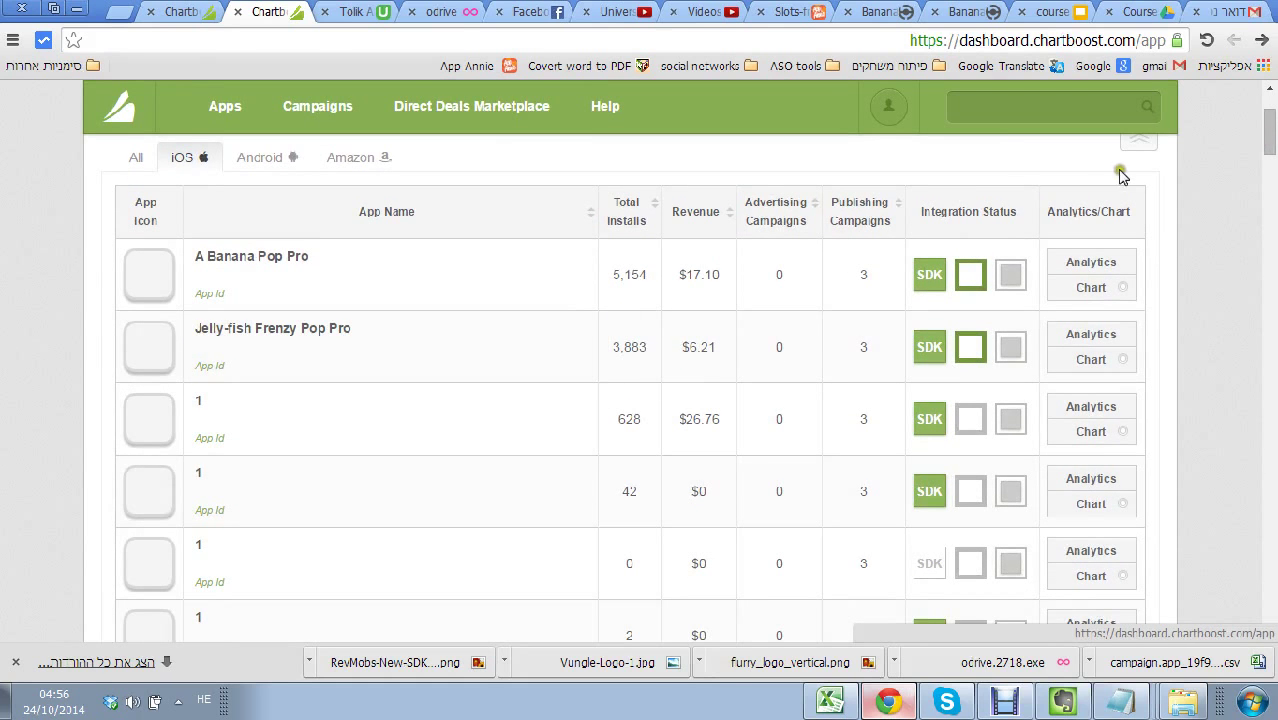
{"action": "left_click_drag", "start_coordinate": [1270, 165], "coordinate": [1247, 214]}
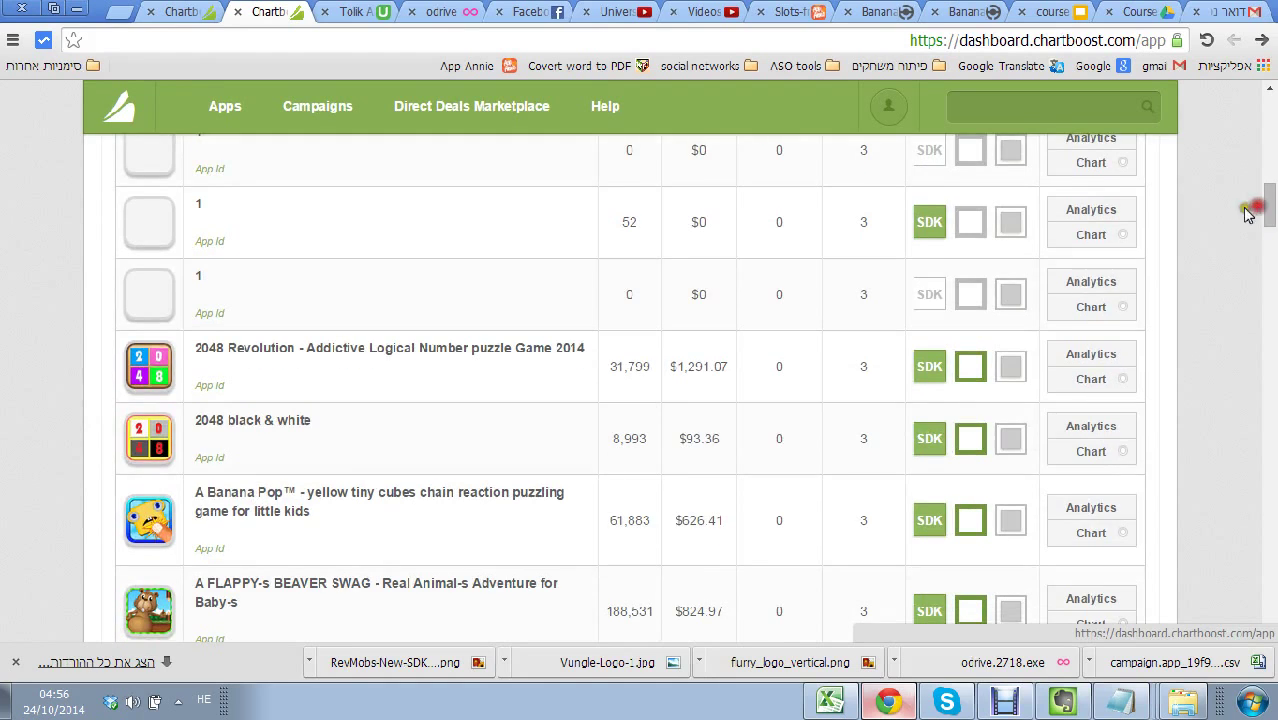
{"action": "left_click", "coordinate": [303, 358]}
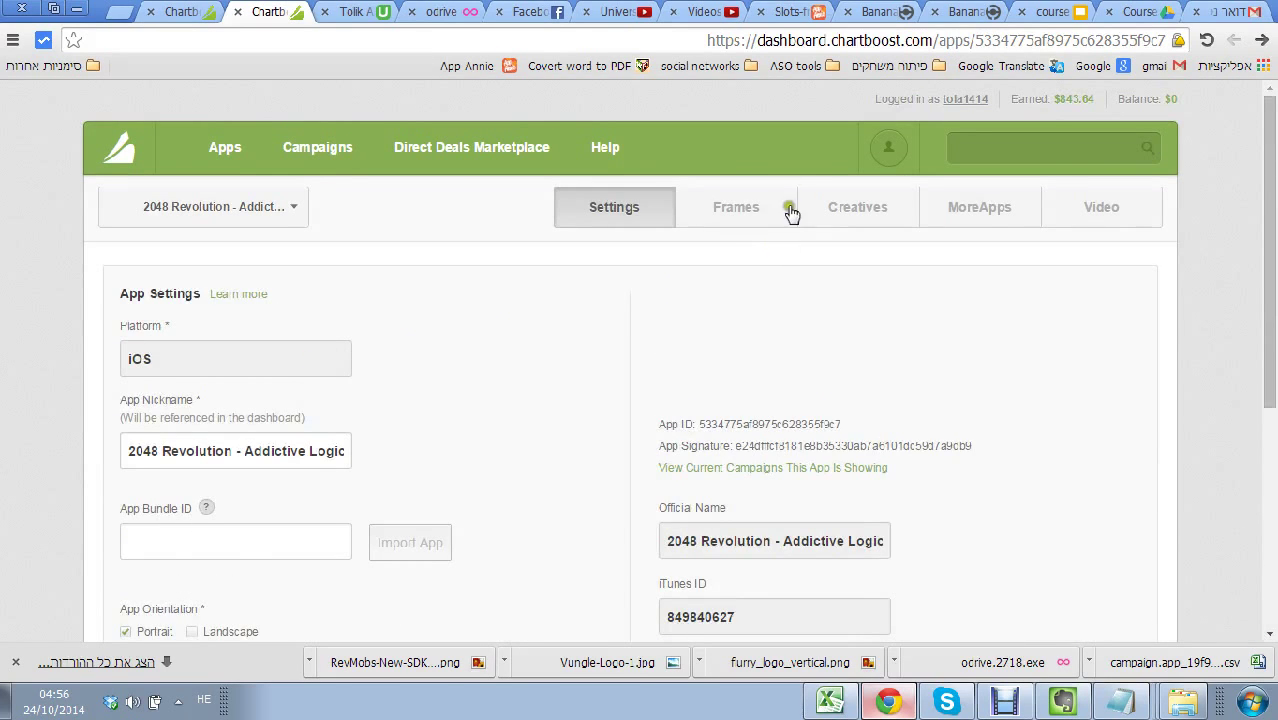
- Open the app's frames settings and preview the interstitial portrait frames for the iPhone and iPod Touch devices
{"action": "left_click", "coordinate": [789, 203]}
{"action": "scroll", "coordinate": [633, 402], "scroll_direction": "down", "scroll_amount": 1}
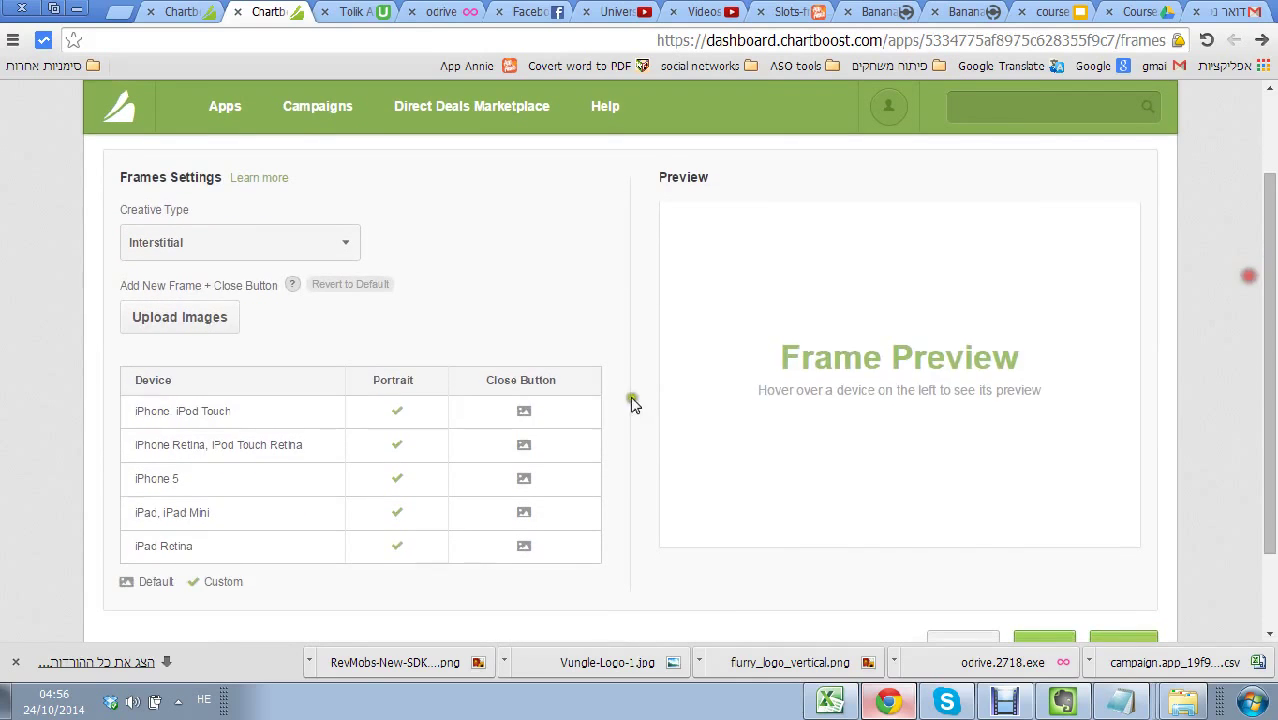
{"action": "mouse_move", "coordinate": [405, 410]}
{"action": "mouse_move", "coordinate": [394, 440]}
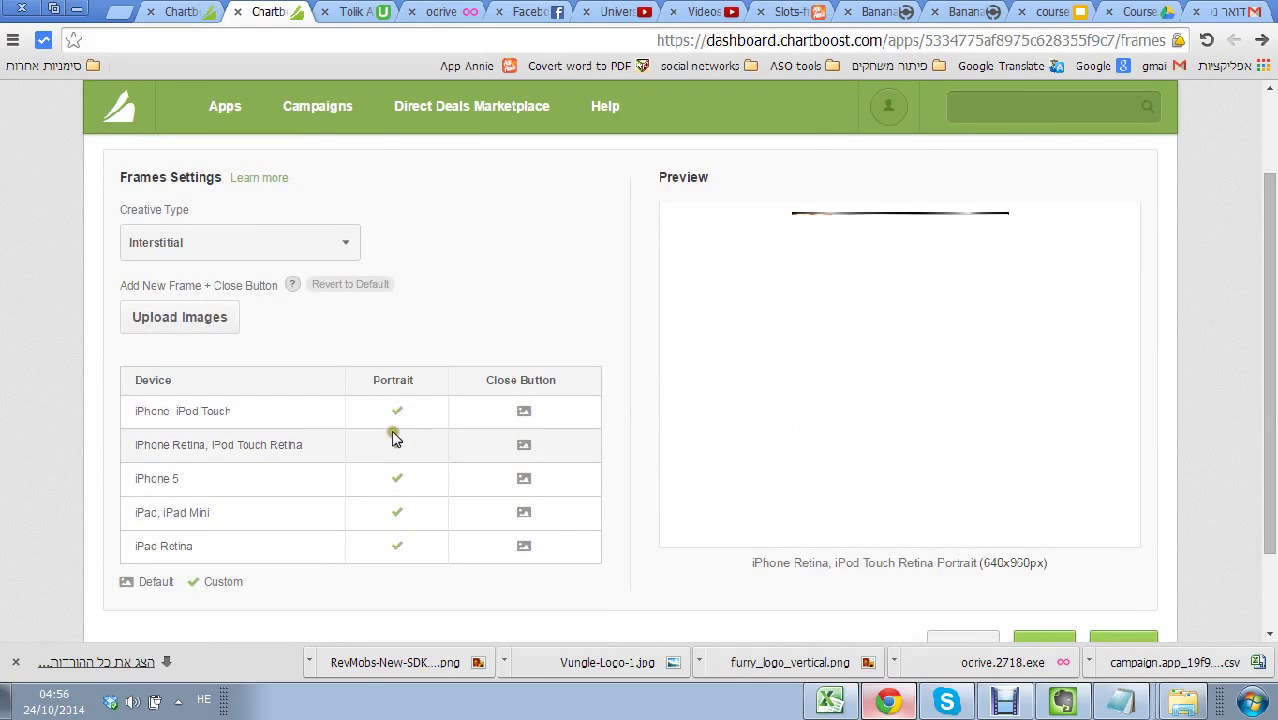
{"action": "mouse_move", "coordinate": [393, 478]}
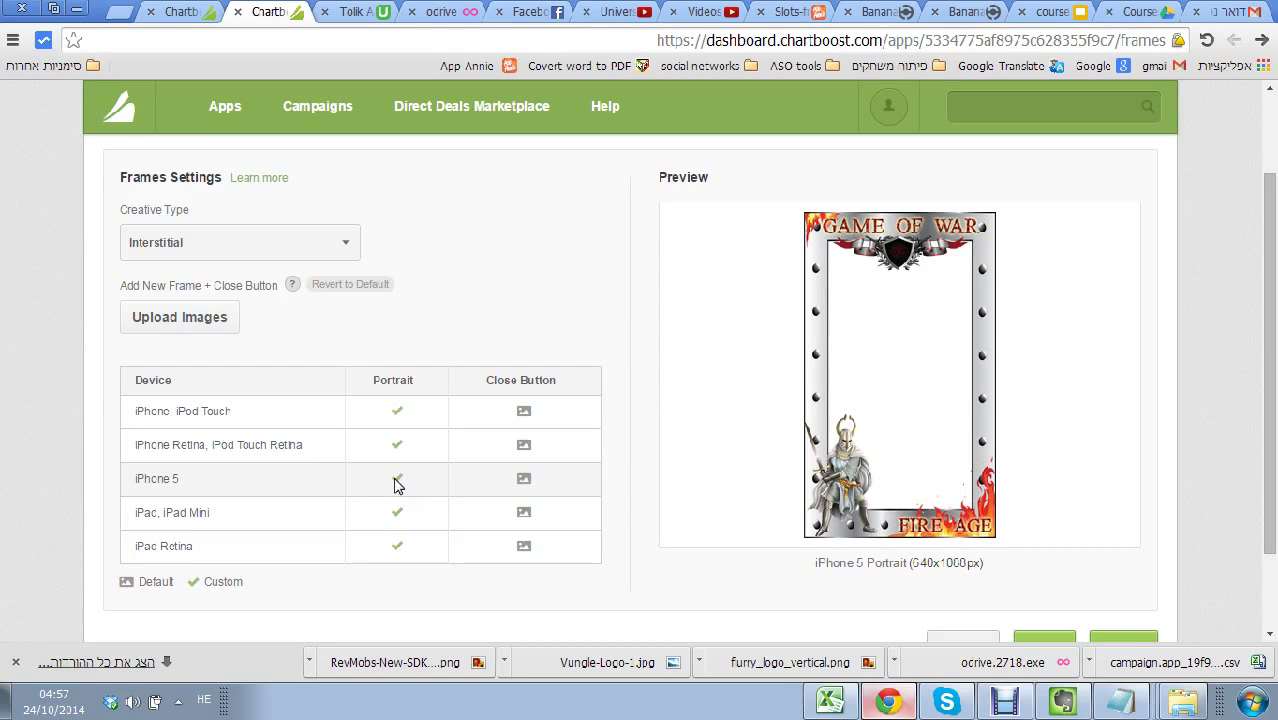
{"action": "left_click", "coordinate": [428, 408]}
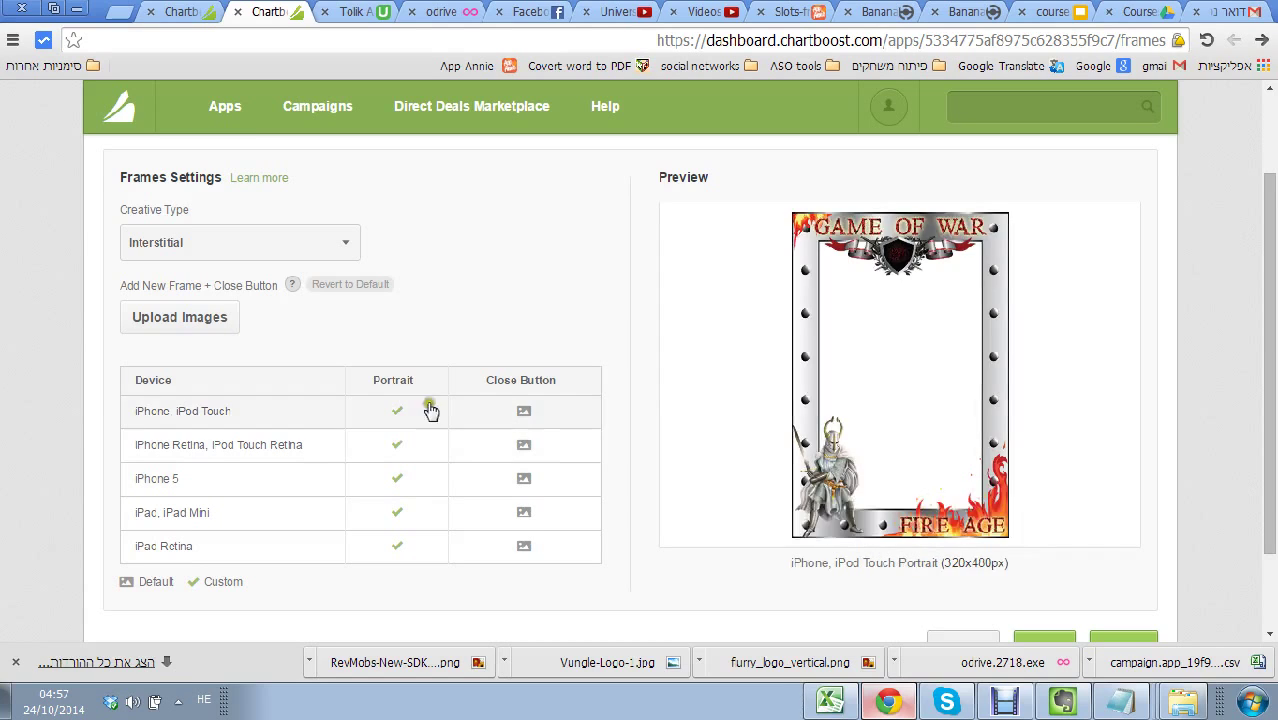
- Open the bookmarked Fiverr site in a new browser tab and make its search field ready for input
{"action": "left_click", "coordinate": [126, 12]}
{"action": "left_click", "coordinate": [890, 66]}
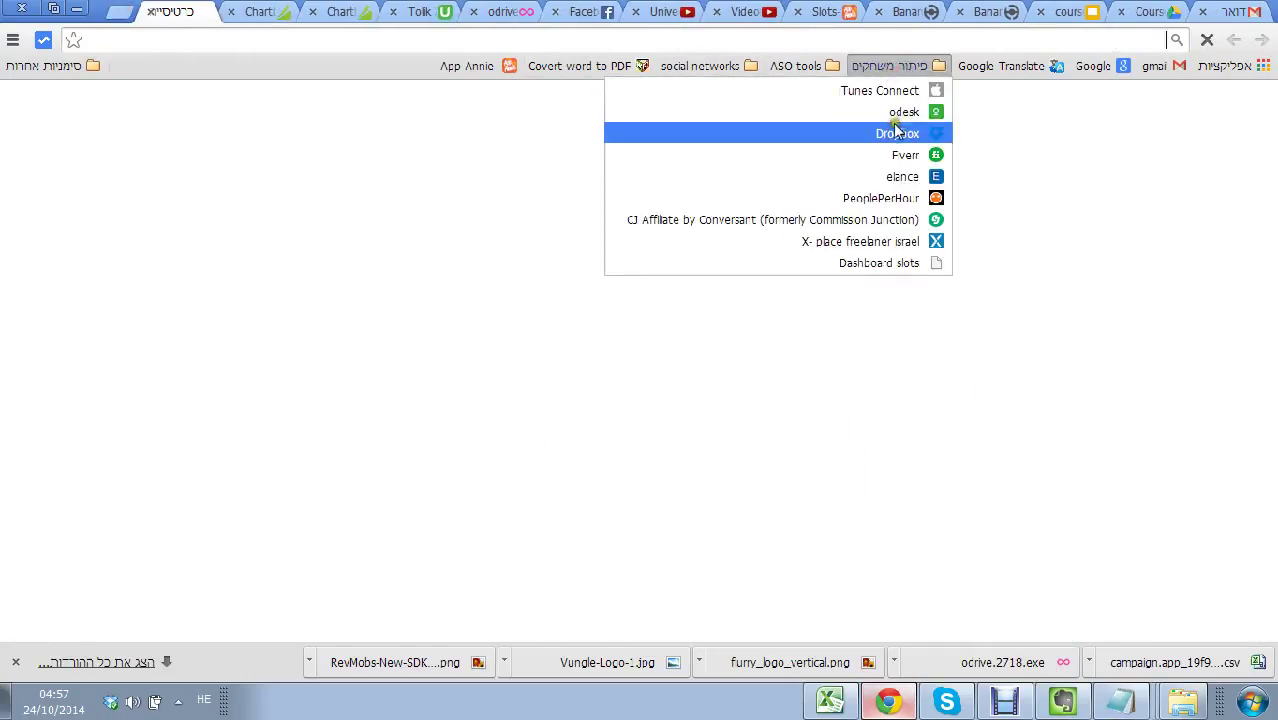
{"action": "left_click", "coordinate": [886, 157]}
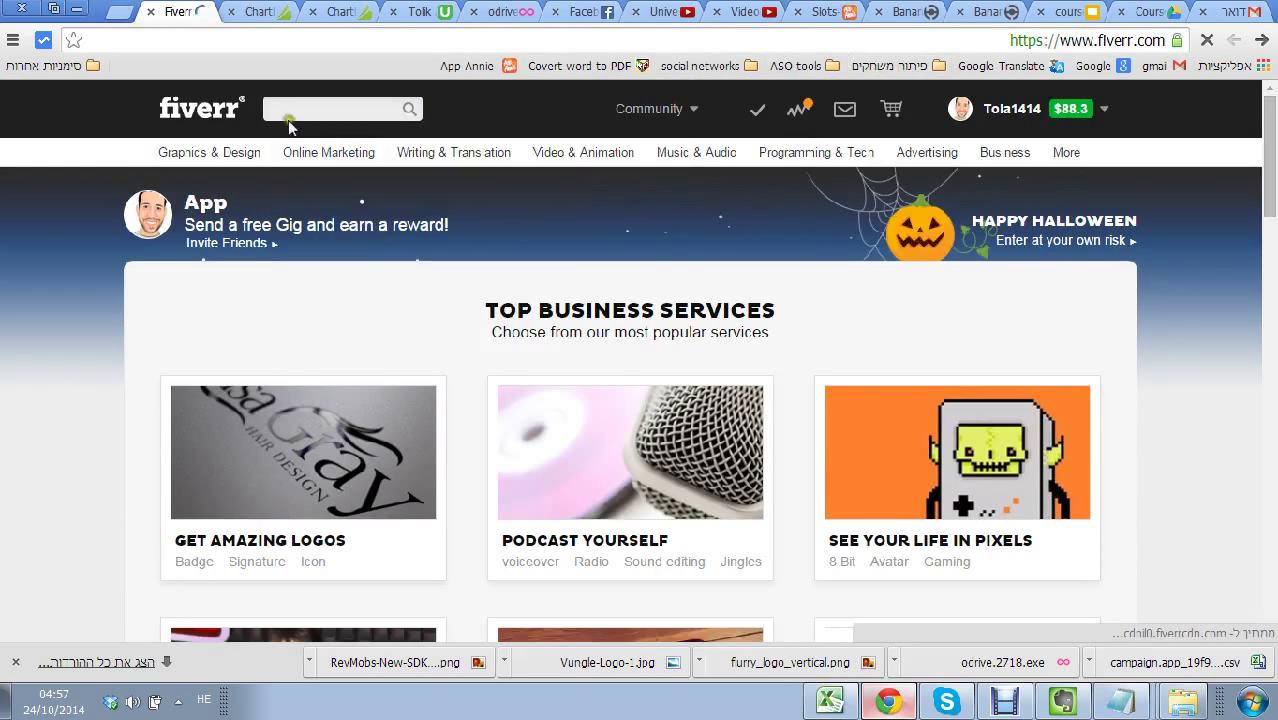
{"action": "left_click", "coordinate": [323, 112]}
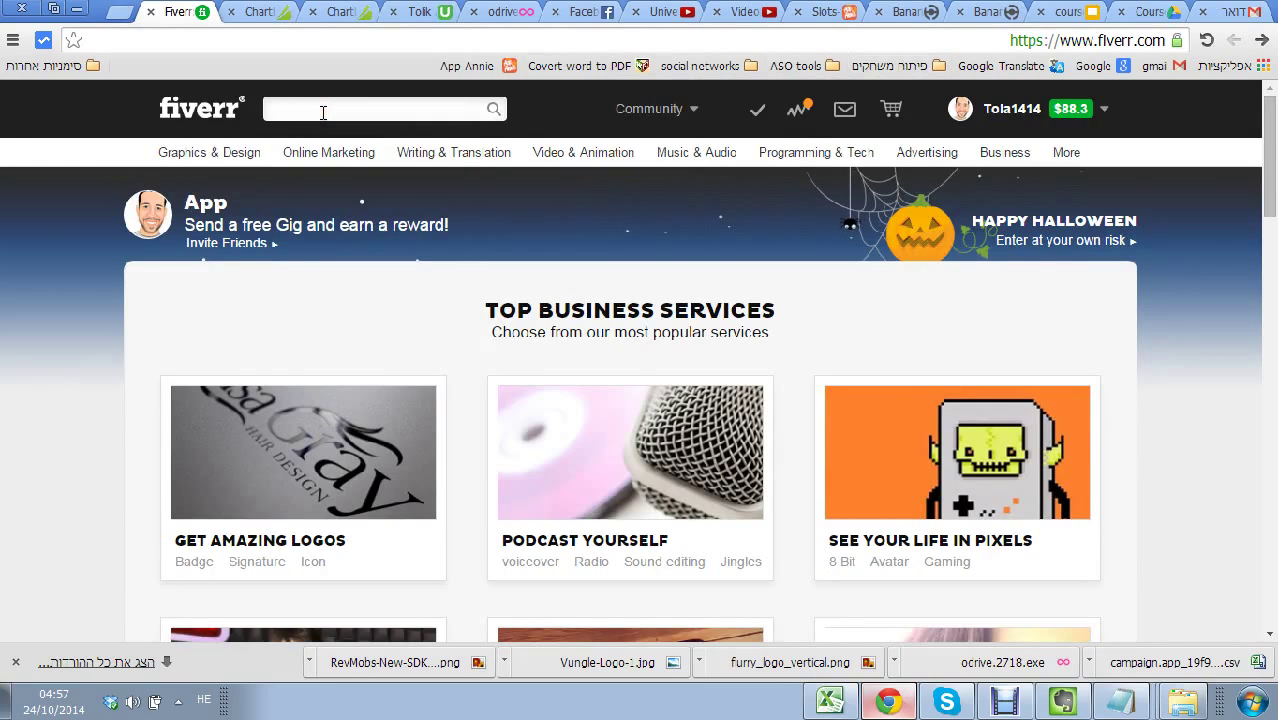
{"action": "type", "text": "בישרא"}
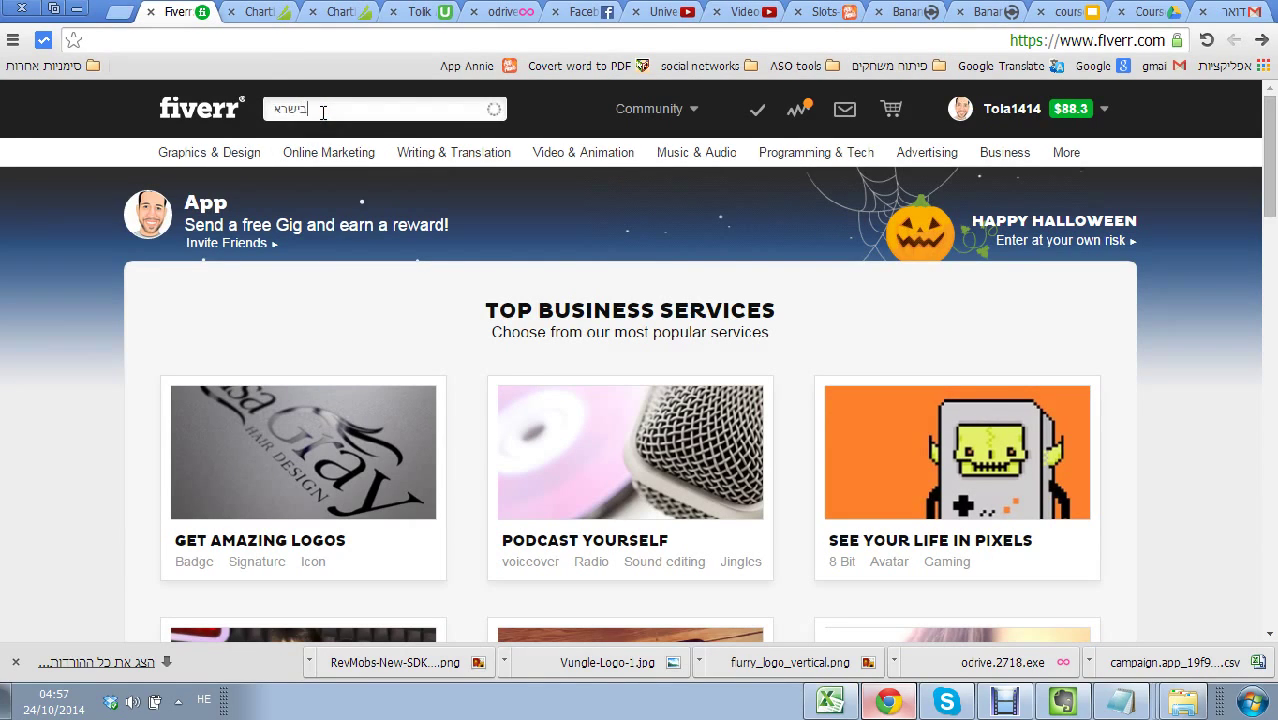
{"action": "type", "text": "נם"}
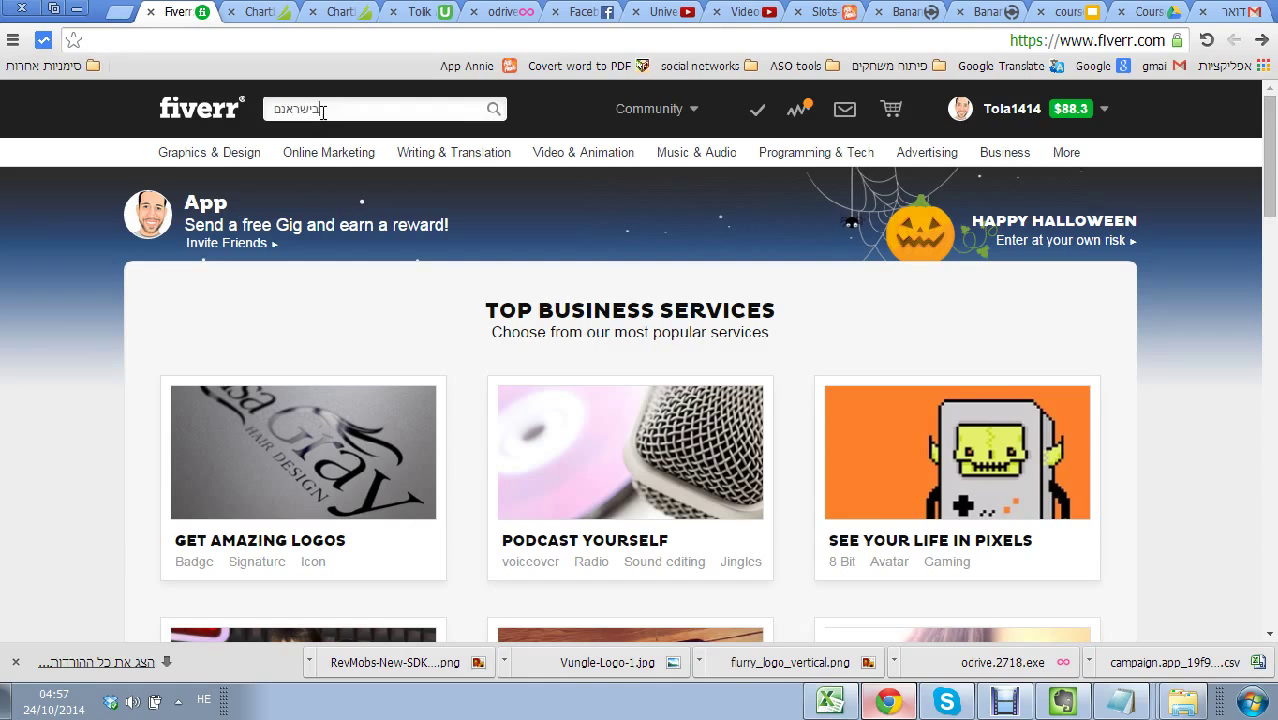
{"action": "key", "text": "BackSpace"}
{"action": "key", "text": "BackSpace"}
{"action": "key", "text": "BackSpace"}
{"action": "key", "text": "BackSpace"}
{"action": "key", "text": "BackSpace"}
{"action": "key", "text": "BackSpace"}
{"action": "key", "text": "BackSpace"}
- Change the input language to English and search Fiverr for chartboost
{"action": "key", "text": "alt+shift"}
{"action": "type", "text": "chart"}
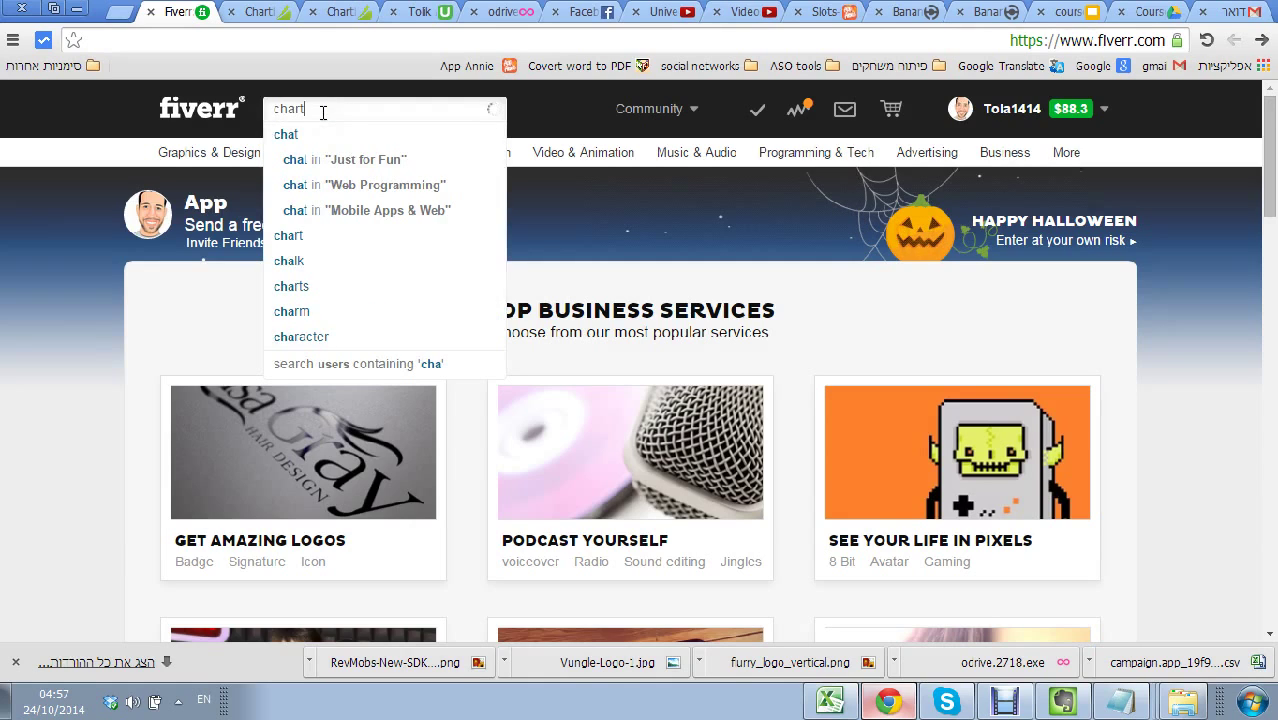
{"action": "type", "text": "boos"}
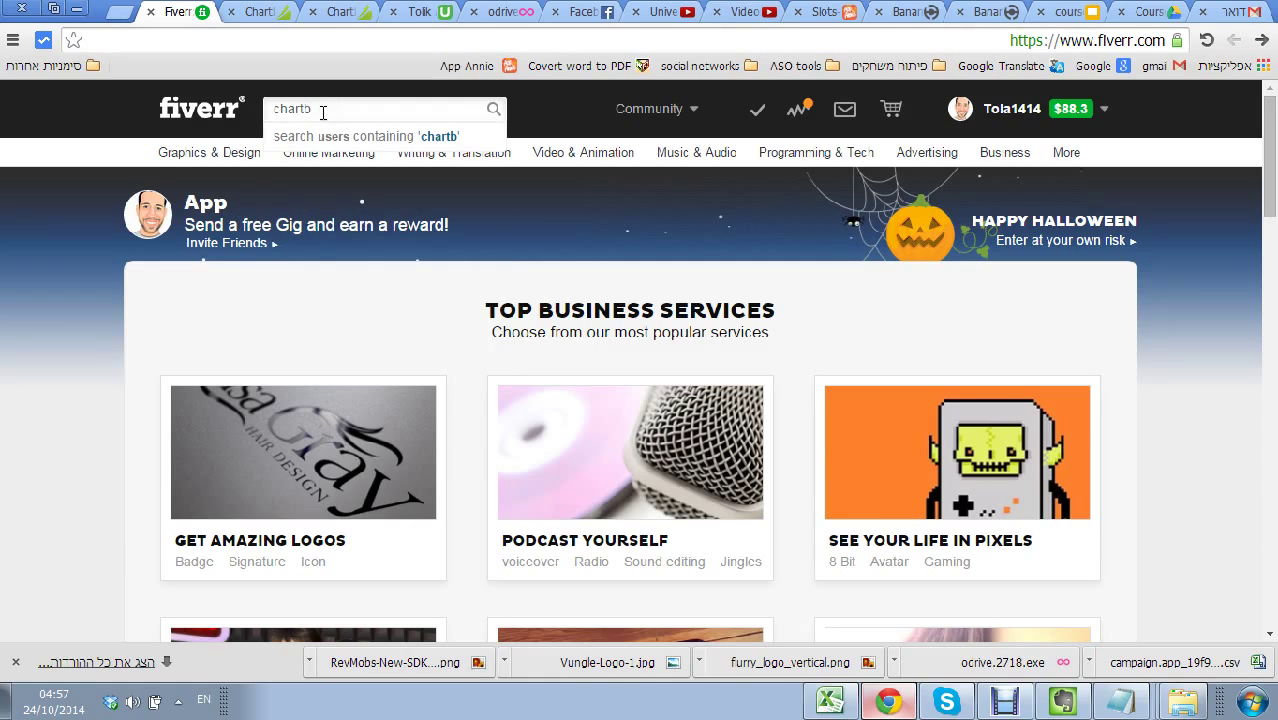
{"action": "type", "text": "t"}
{"action": "key", "text": "Return"}
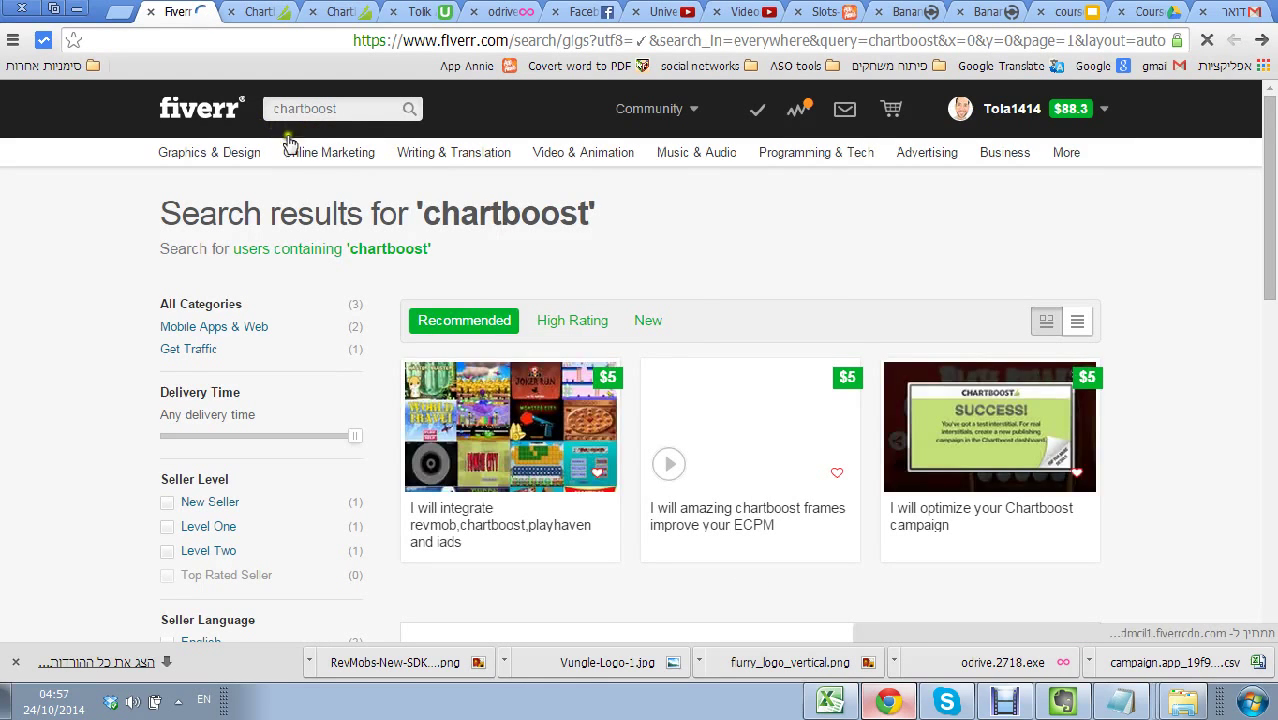
- Open the gig offering amazing chartboost frames to improve ECPM and review its frame topics and prices, highlighting the single-frame price
{"action": "scroll", "coordinate": [730, 320], "scroll_direction": "down", "scroll_amount": 1}
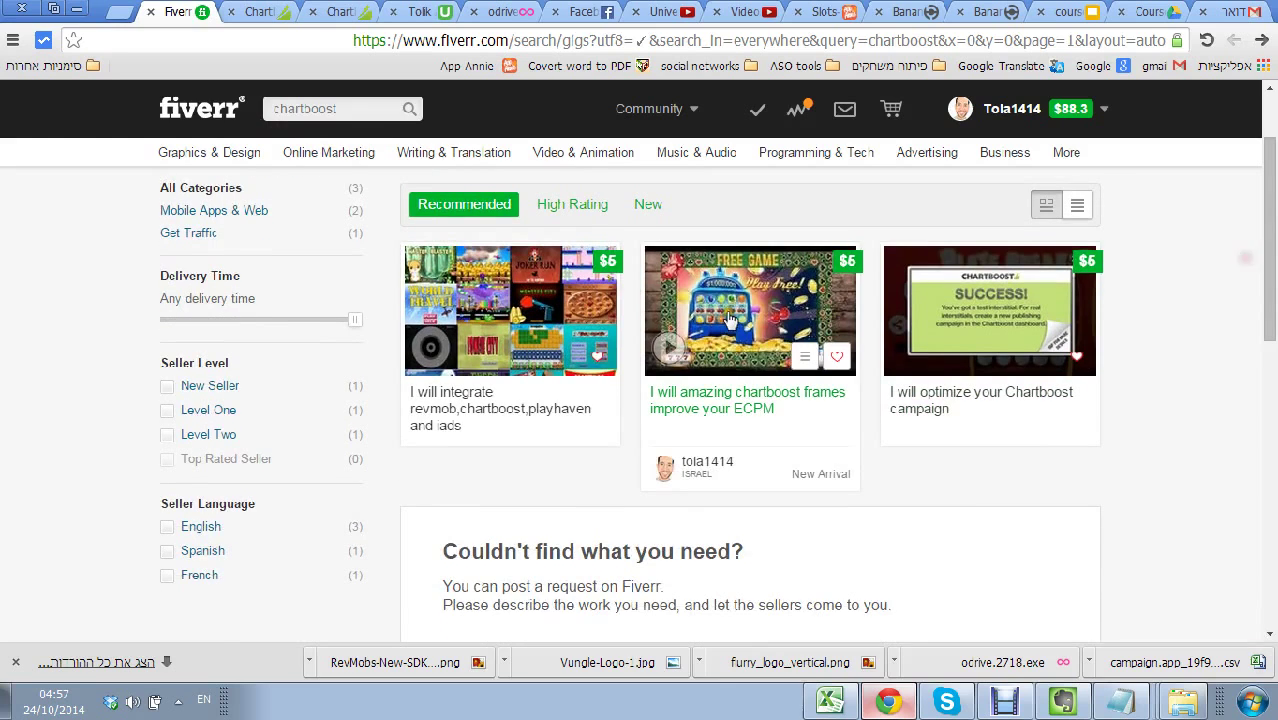
{"action": "left_click", "coordinate": [730, 318]}
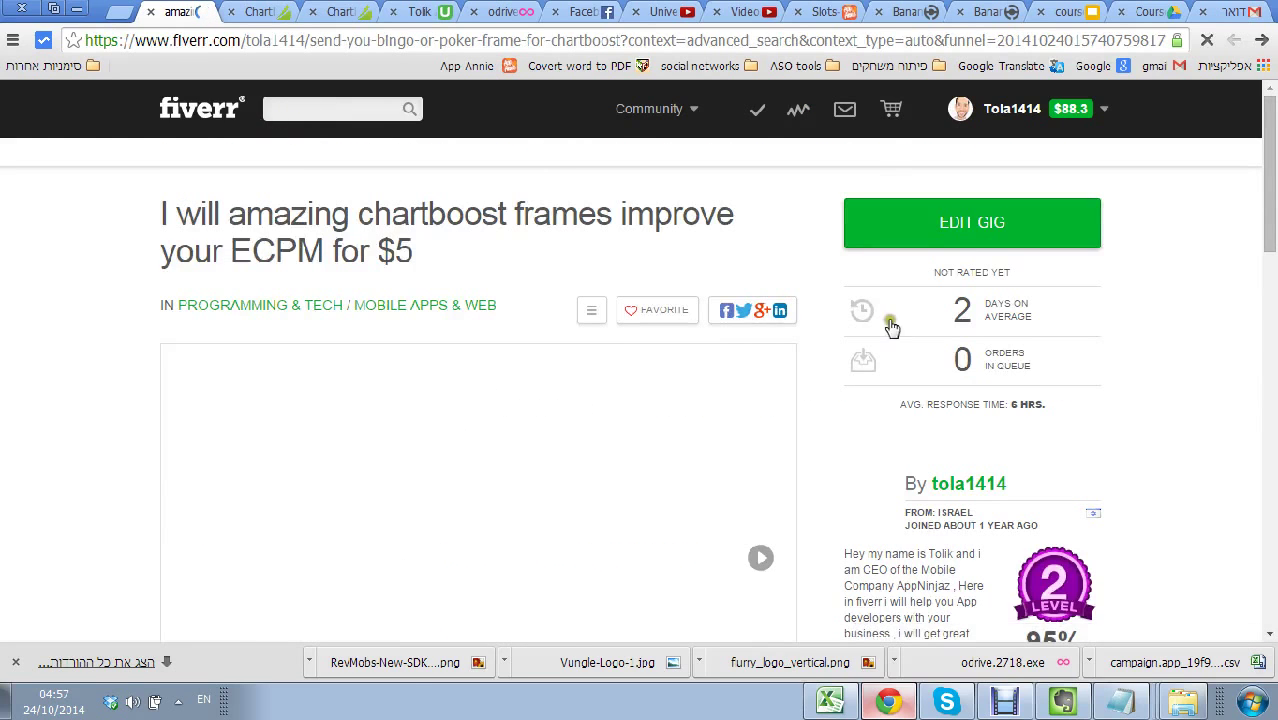
{"action": "left_click_drag", "start_coordinate": [1270, 148], "coordinate": [1255, 316]}
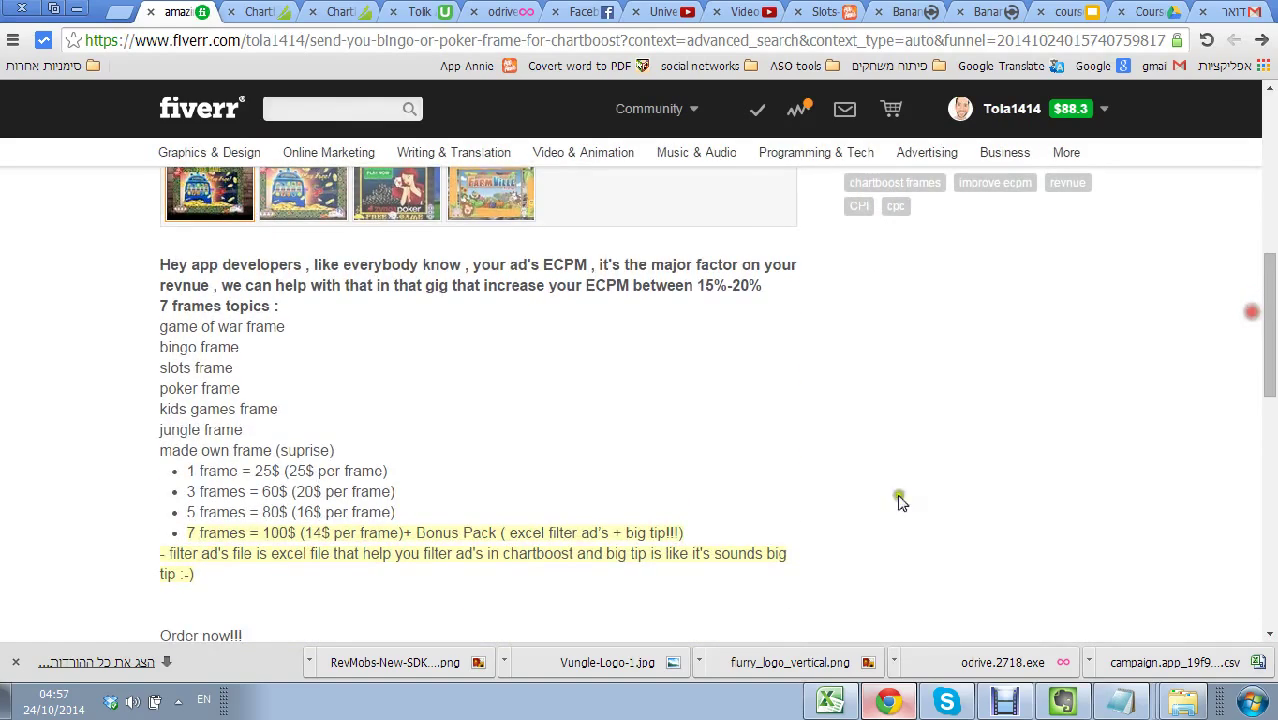
{"action": "left_click", "coordinate": [262, 471]}
{"action": "left_click_drag", "start_coordinate": [254, 471], "coordinate": [283, 471]}
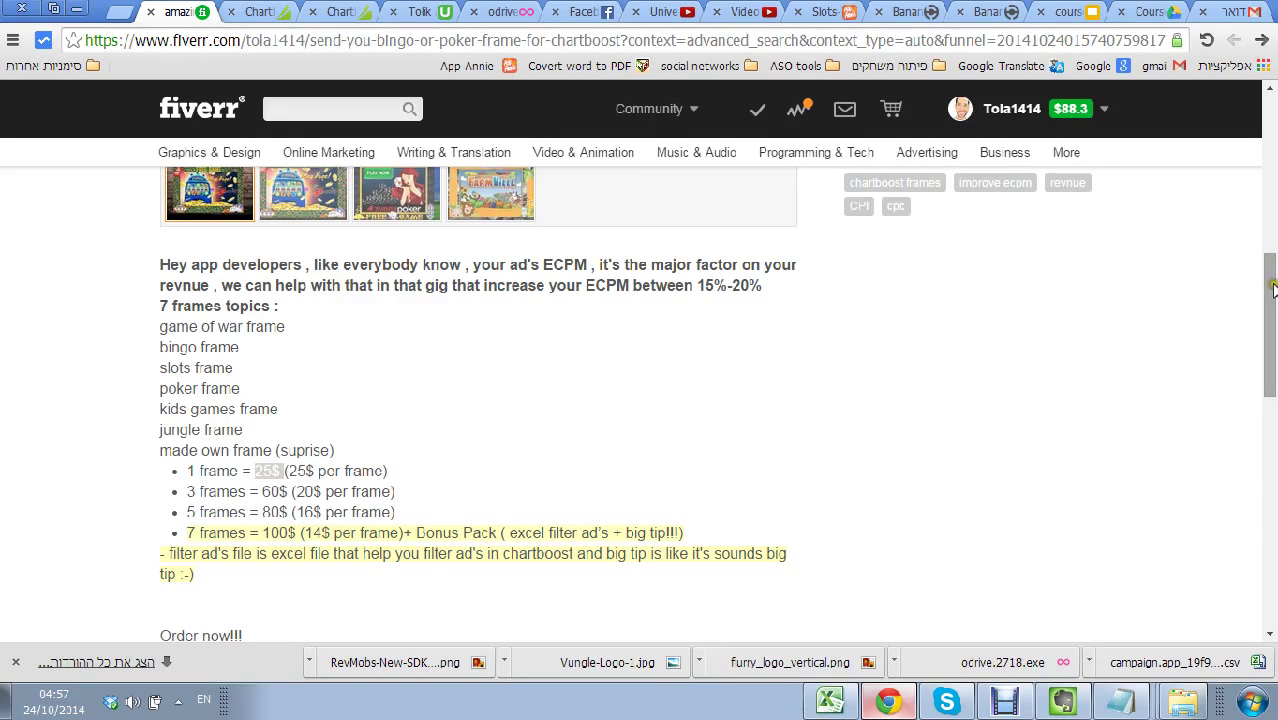
{"action": "left_click_drag", "start_coordinate": [1272, 285], "coordinate": [1274, 230]}
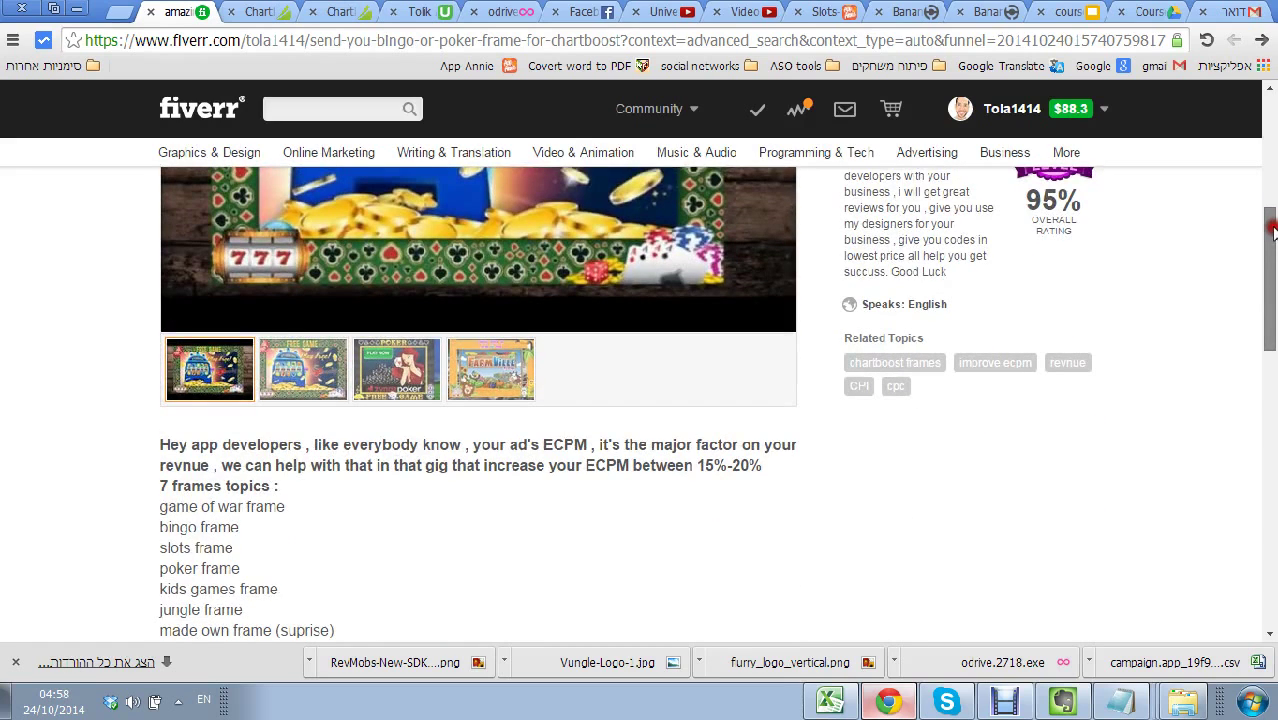
- Return to the Chartboost frame preview of the 2048 Revolution app and check it against the Excel PivotTable
{"action": "left_click", "coordinate": [258, 12]}
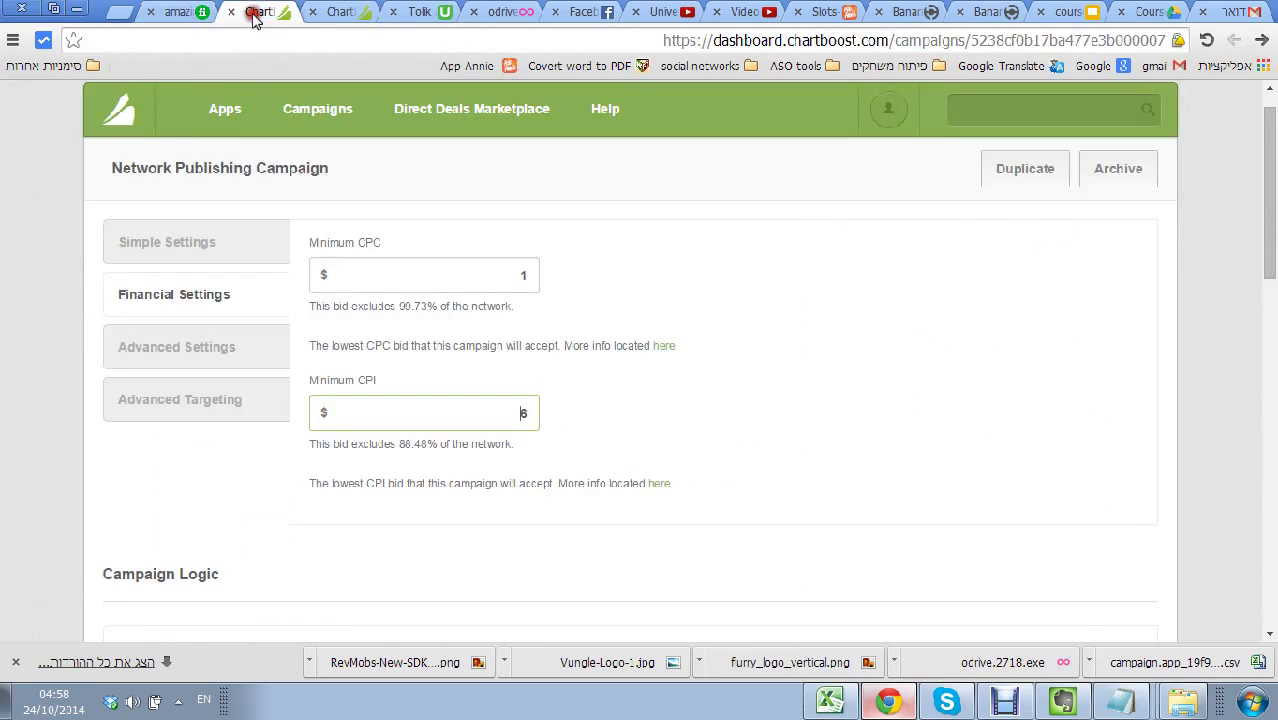
{"action": "left_click", "coordinate": [348, 12]}
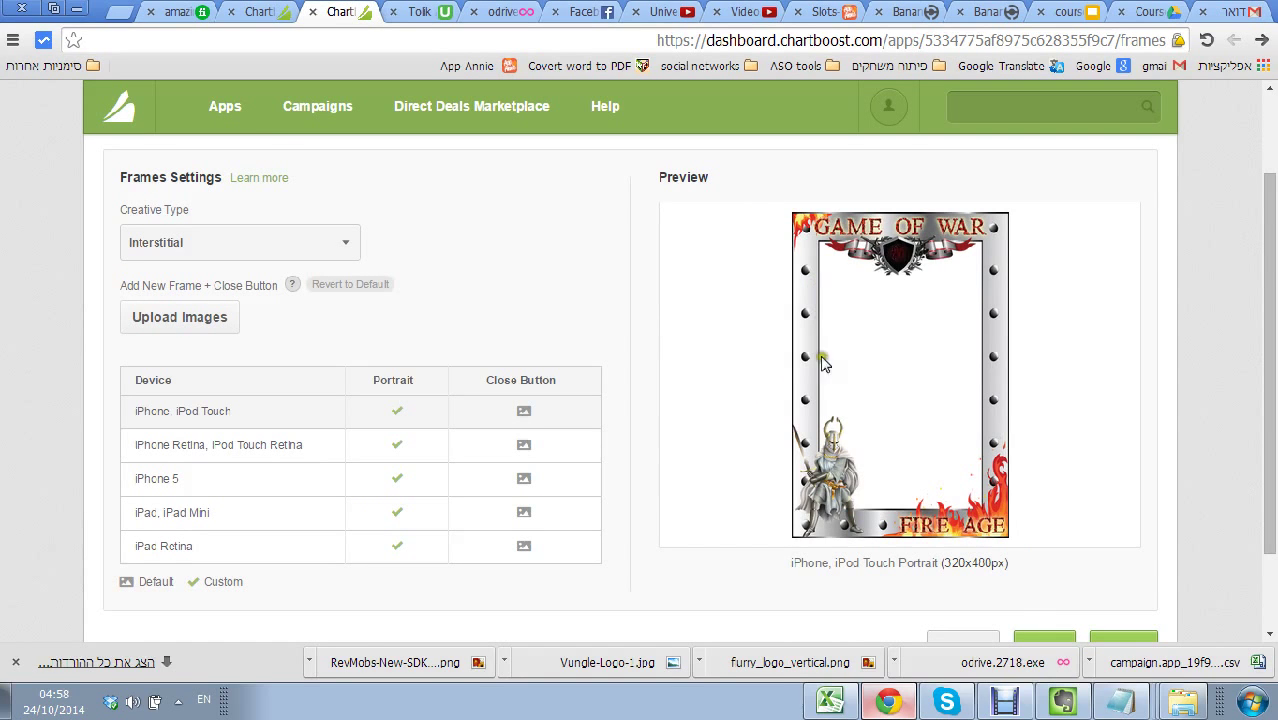
{"action": "left_click", "coordinate": [830, 701]}
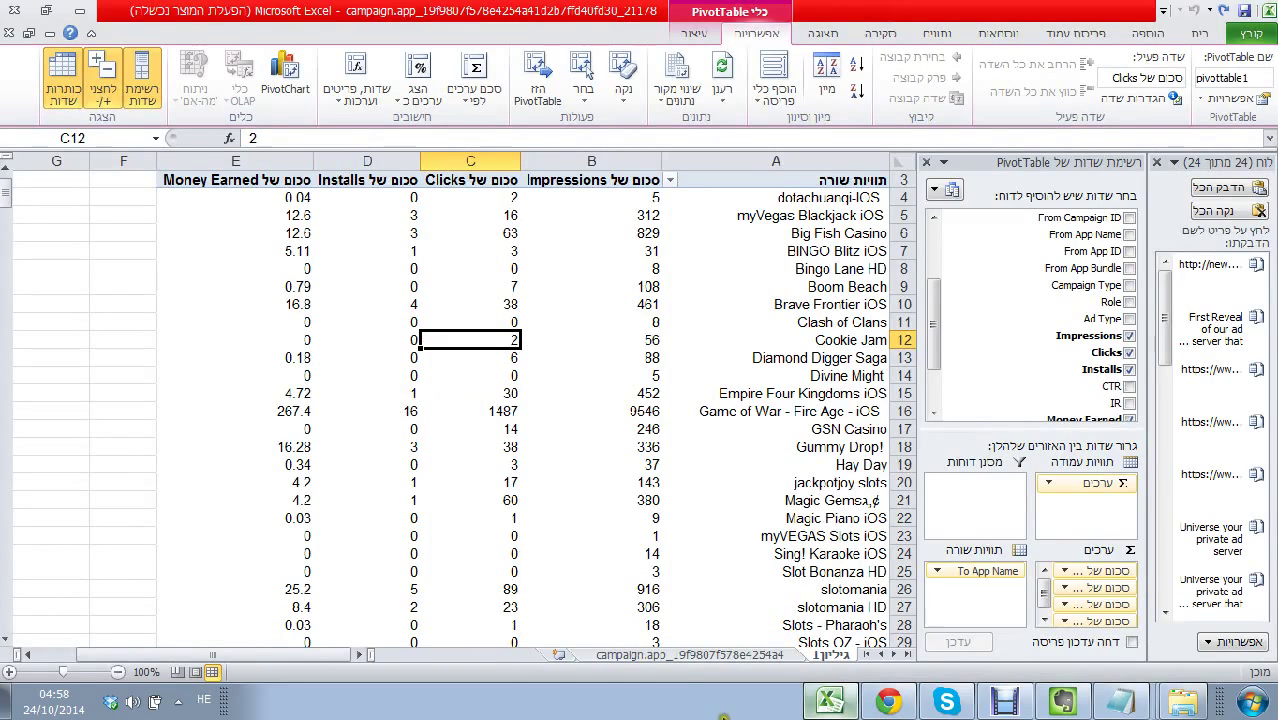
{"action": "left_click", "coordinate": [828, 693]}
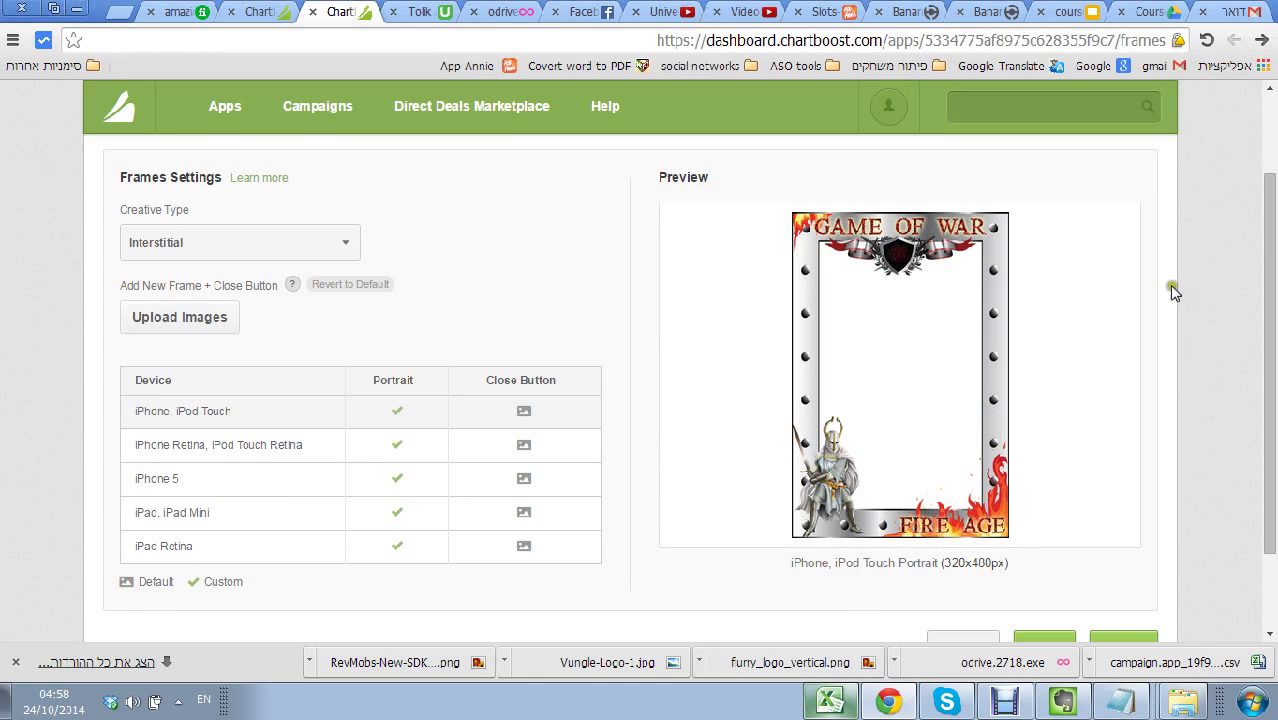
- Finish the app's frames settings as they are and return to the apps overview
{"action": "left_click_drag", "start_coordinate": [1274, 213], "coordinate": [1274, 255]}
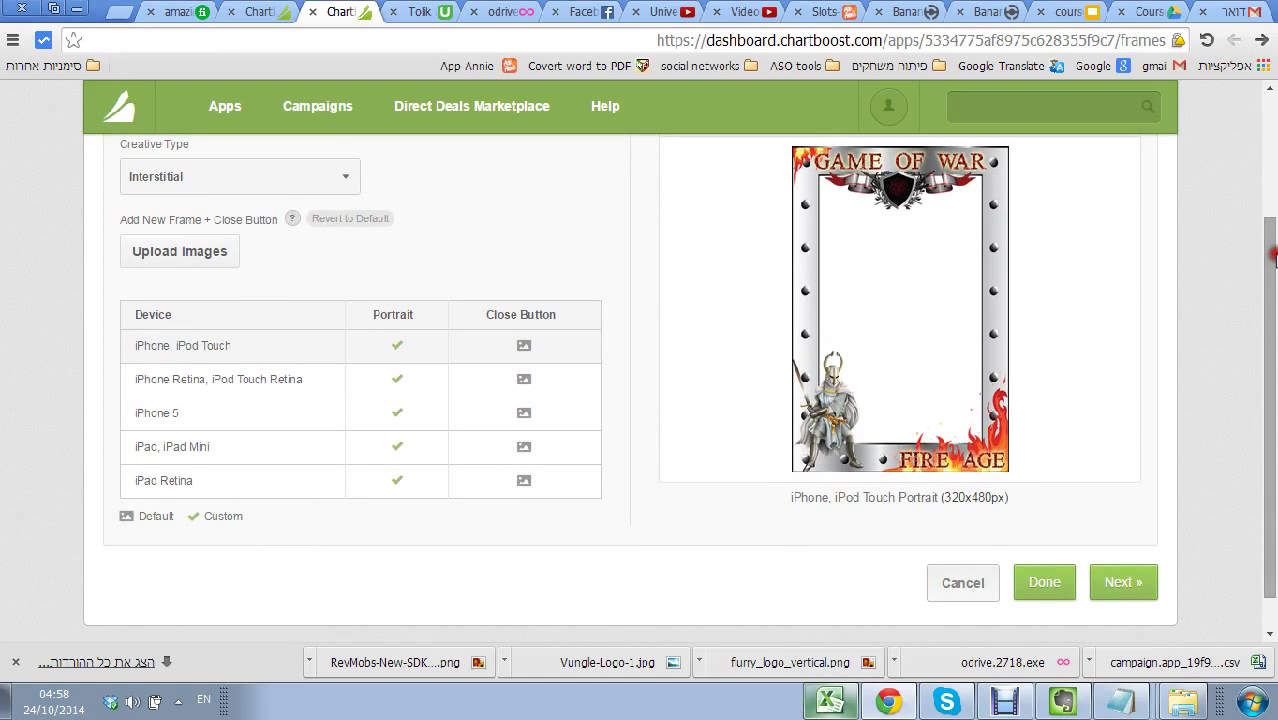
{"action": "left_click", "coordinate": [1046, 584]}
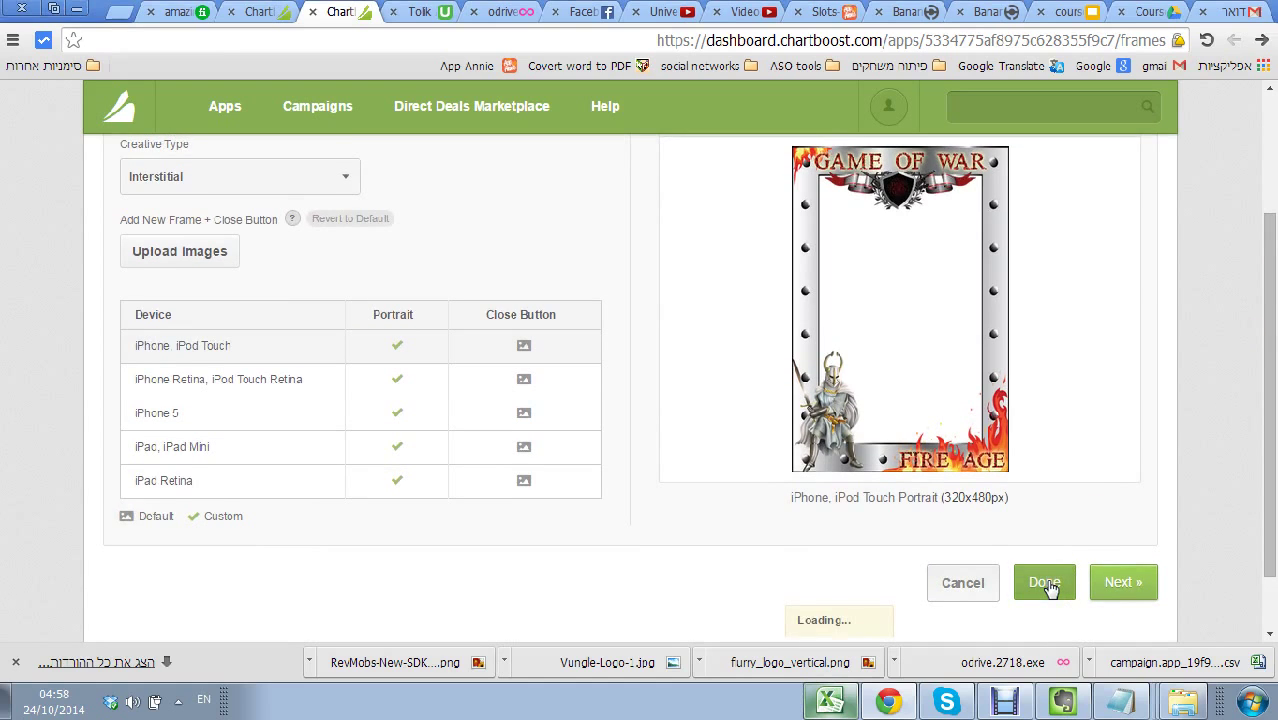
{"action": "left_click", "coordinate": [1078, 563]}
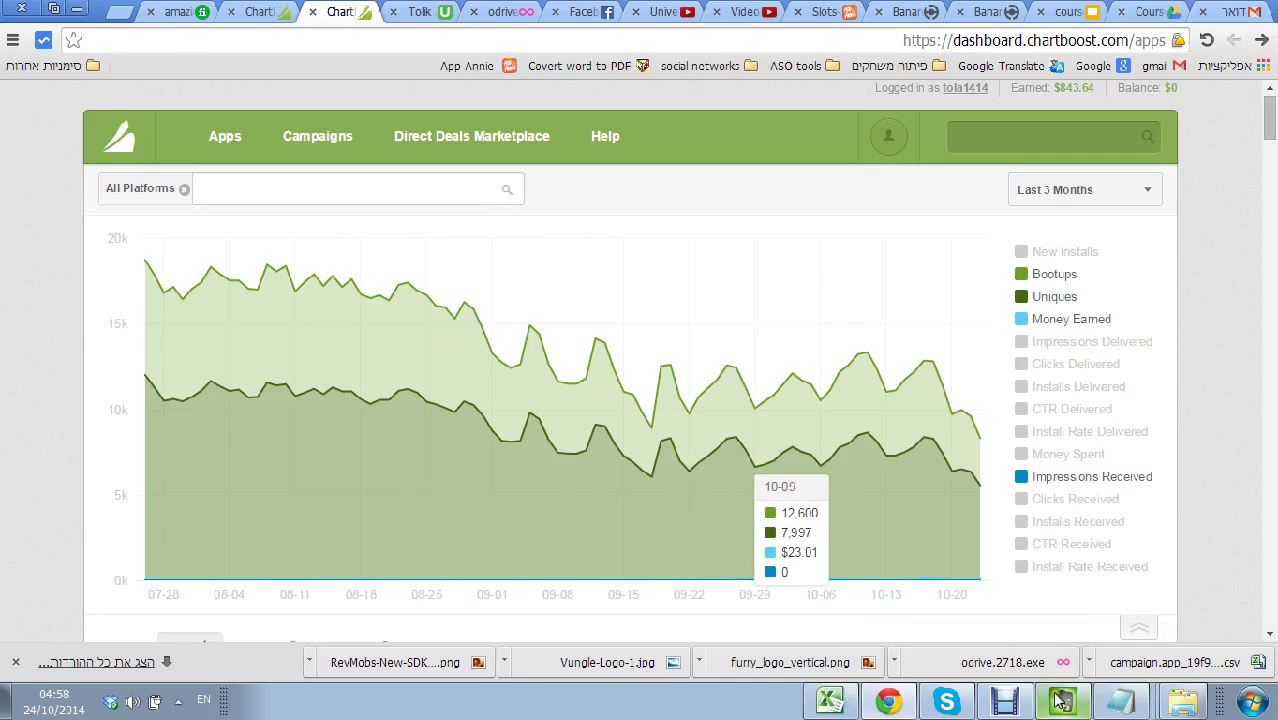
{"action": "left_click", "coordinate": [1003, 705]}
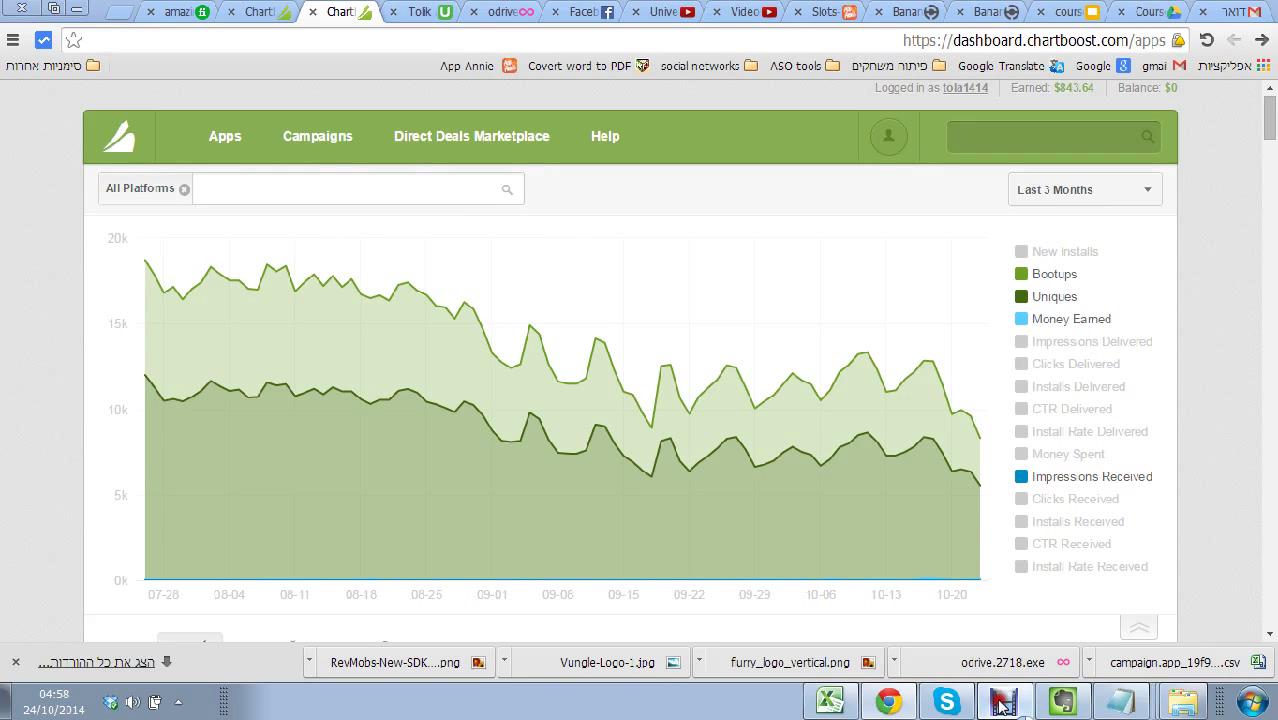